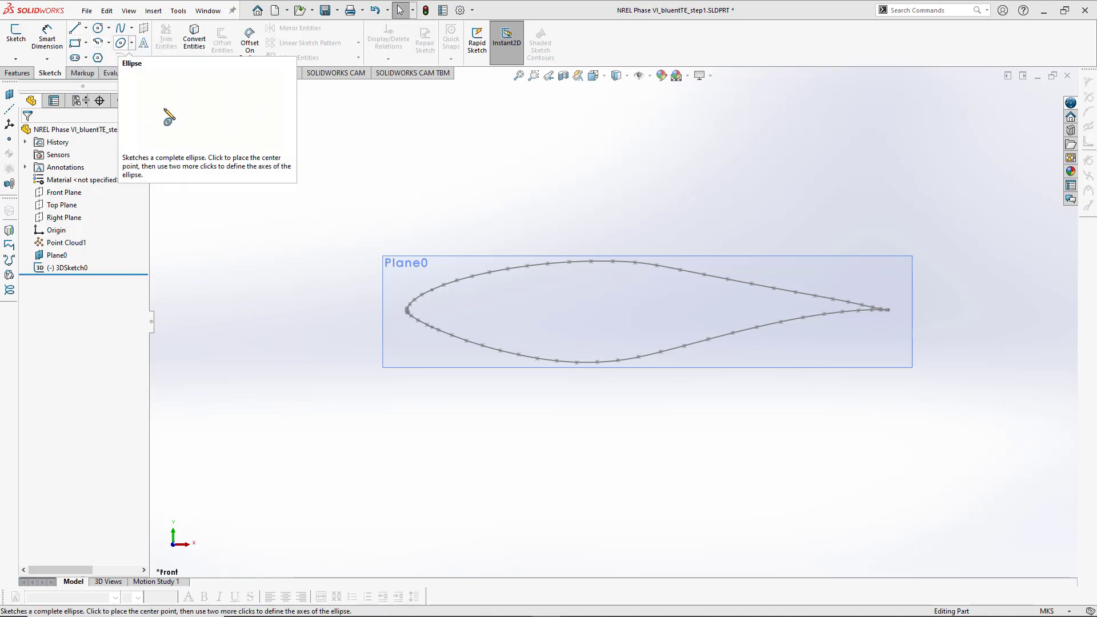
Step: Open the airfoil's 3DSketch0 for editing
{"action": "left_click", "coordinate": [72, 269]}
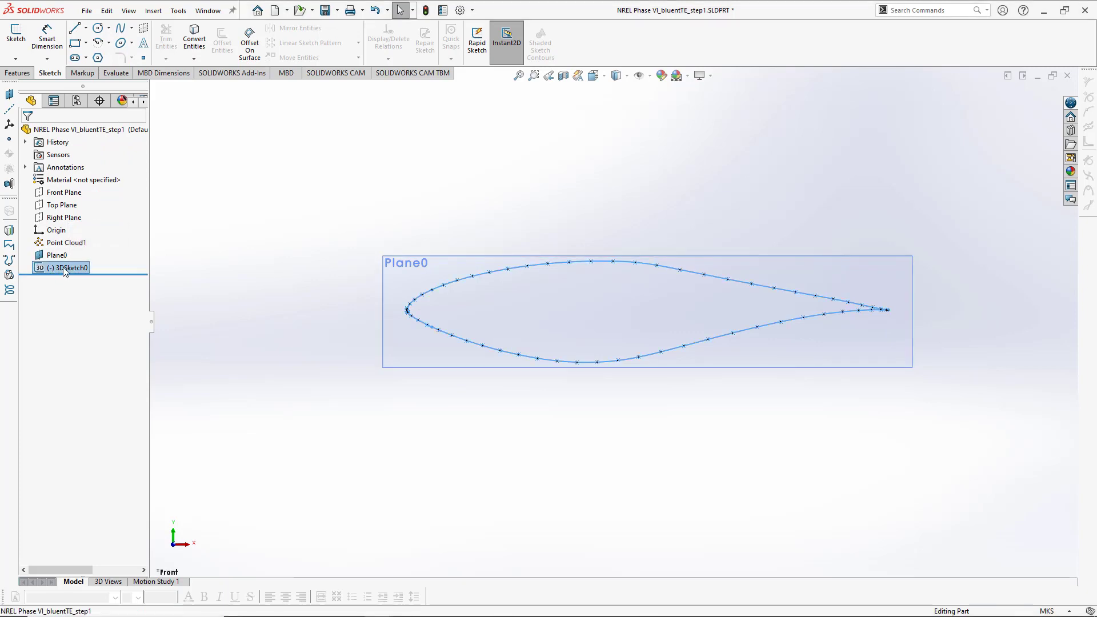
{"action": "left_click", "coordinate": [50, 268]}
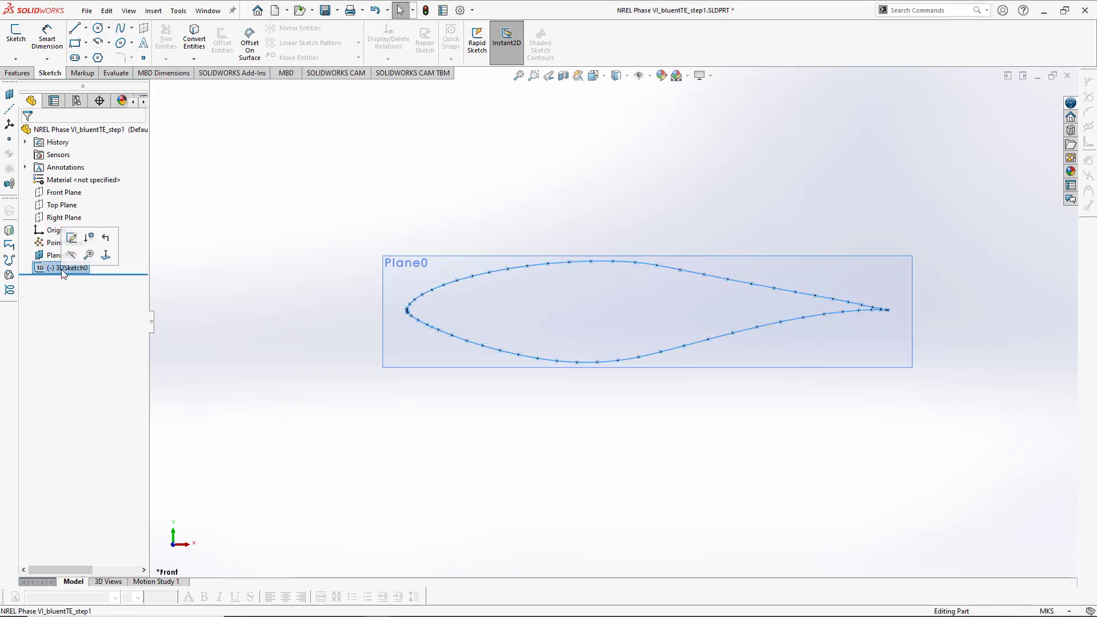
{"action": "left_click", "coordinate": [41, 268]}
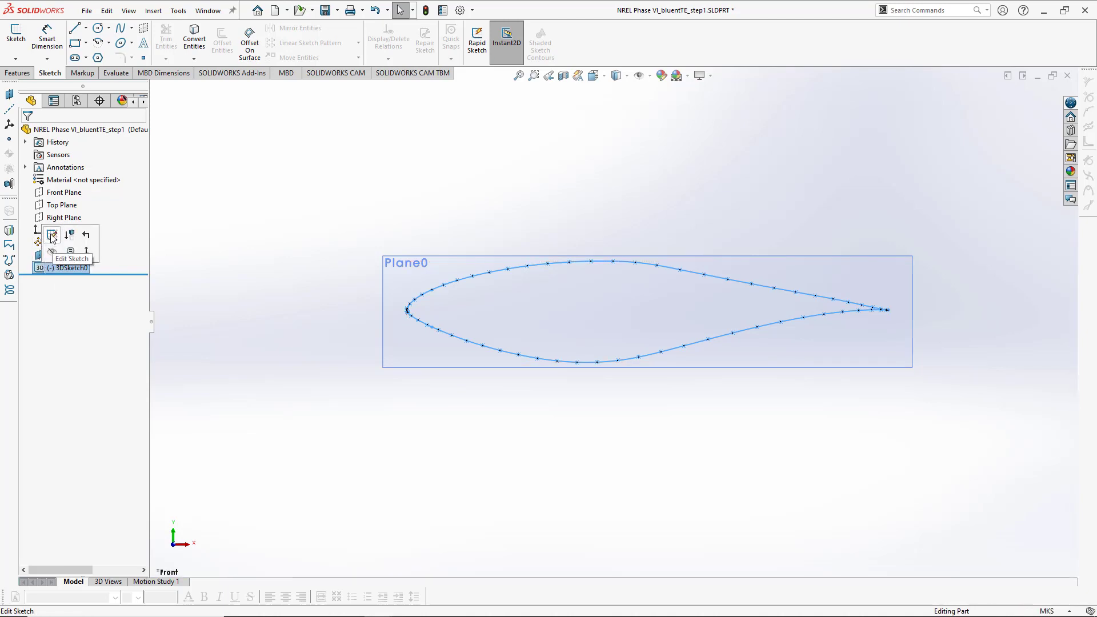
{"action": "left_click", "coordinate": [51, 234]}
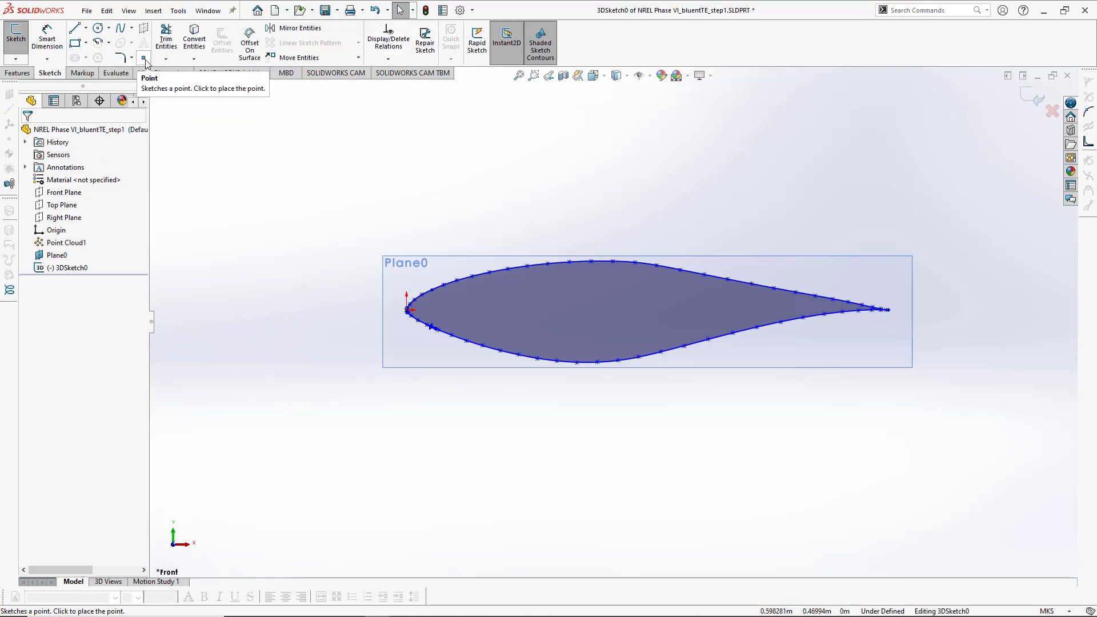
Step: Place a sketch point on the origin at the airfoil's leading edge and add a Fix relation to it
{"action": "left_click", "coordinate": [144, 58]}
{"action": "scroll", "coordinate": [311, 281], "scroll_direction": "up", "scroll_amount": 3}
{"action": "scroll", "coordinate": [480, 335], "scroll_direction": "down", "scroll_amount": 3}
{"action": "scroll", "coordinate": [572, 330], "scroll_direction": "down", "scroll_amount": 3}
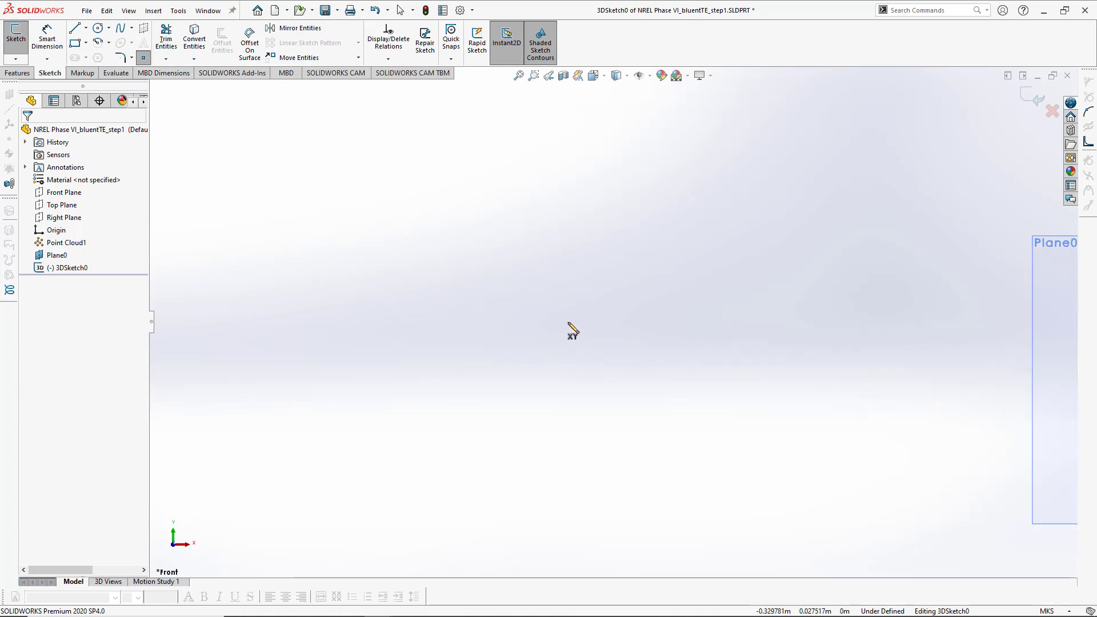
{"action": "scroll", "coordinate": [571, 330], "scroll_direction": "up", "scroll_amount": 3}
{"action": "scroll", "coordinate": [563, 335], "scroll_direction": "down", "scroll_amount": 3}
{"action": "scroll", "coordinate": [514, 354], "scroll_direction": "up", "scroll_amount": 2}
{"action": "scroll", "coordinate": [571, 365], "scroll_direction": "down", "scroll_amount": 2}
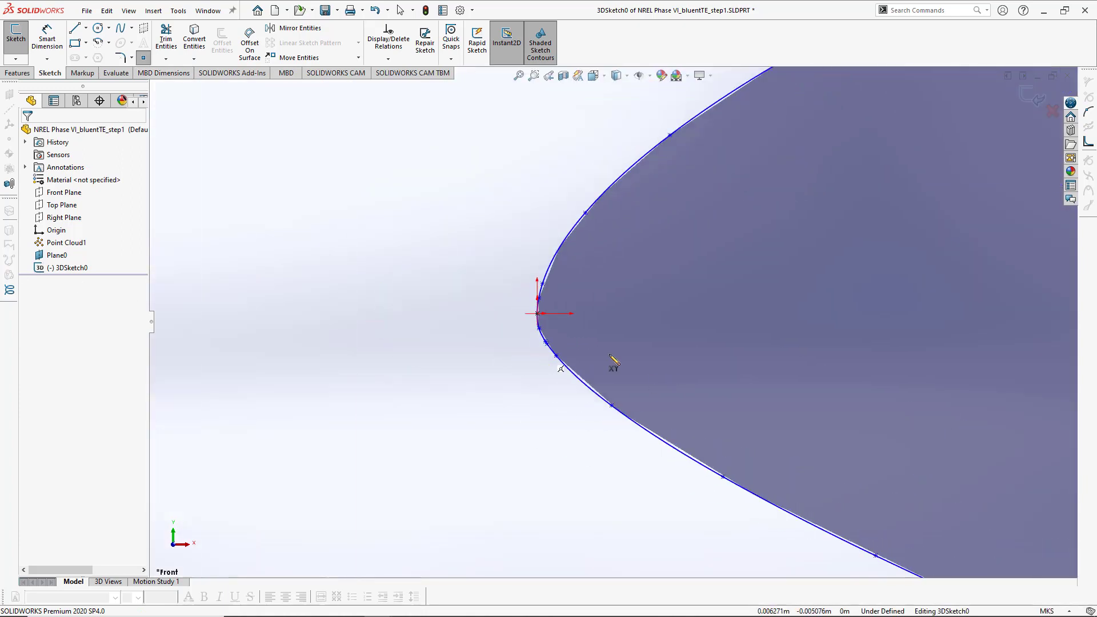
{"action": "scroll", "coordinate": [558, 299], "scroll_direction": "down", "scroll_amount": 3}
{"action": "scroll", "coordinate": [526, 338], "scroll_direction": "up", "scroll_amount": 1}
{"action": "scroll", "coordinate": [515, 332], "scroll_direction": "down", "scroll_amount": 2}
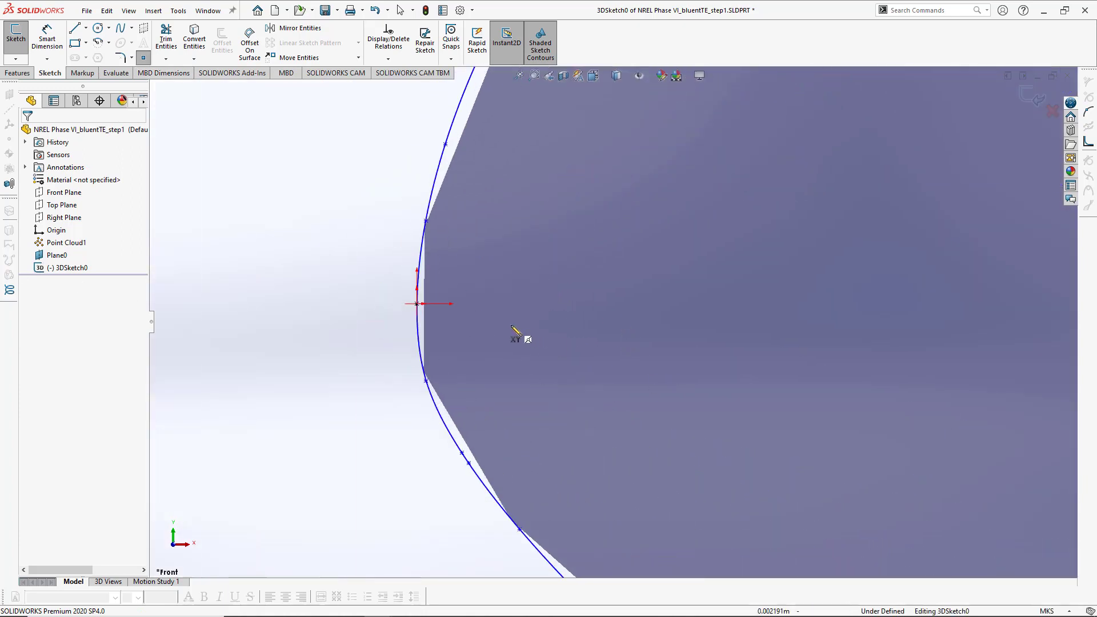
{"action": "scroll", "coordinate": [510, 327], "scroll_direction": "down", "scroll_amount": 3}
{"action": "scroll", "coordinate": [378, 303], "scroll_direction": "down", "scroll_amount": 6}
{"action": "middle_click_drag", "start_coordinate": [562, 297], "coordinate": [474, 329], "text": "ctrl"}
{"action": "scroll", "coordinate": [476, 316], "scroll_direction": "down", "scroll_amount": 4}
{"action": "scroll", "coordinate": [474, 312], "scroll_direction": "down", "scroll_amount": 4}
{"action": "scroll", "coordinate": [466, 302], "scroll_direction": "up", "scroll_amount": 1}
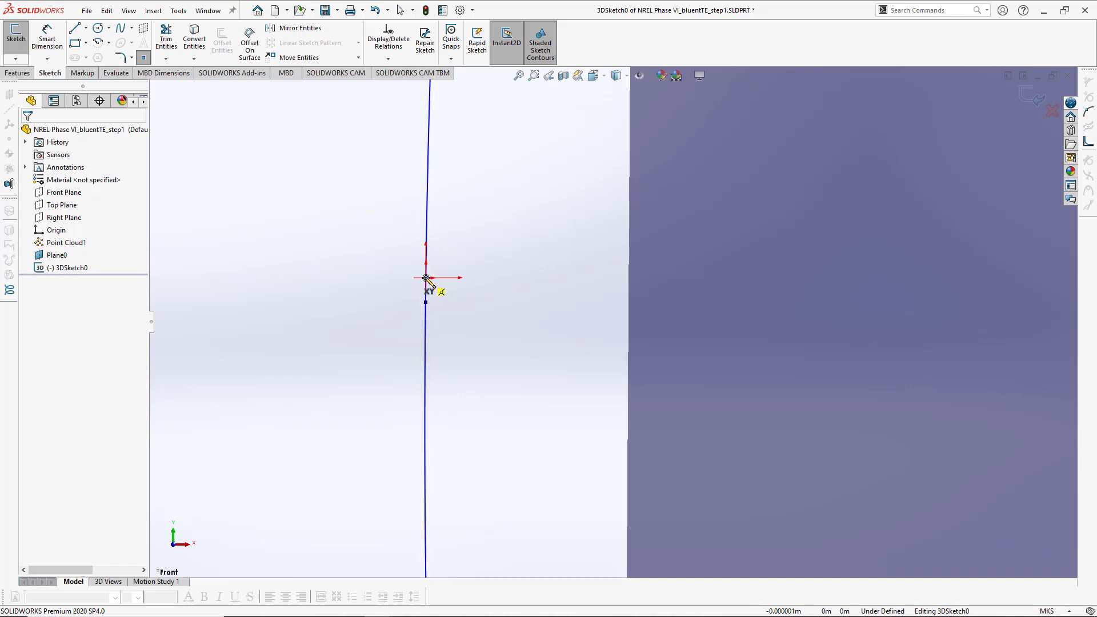
{"action": "left_click", "coordinate": [425, 278]}
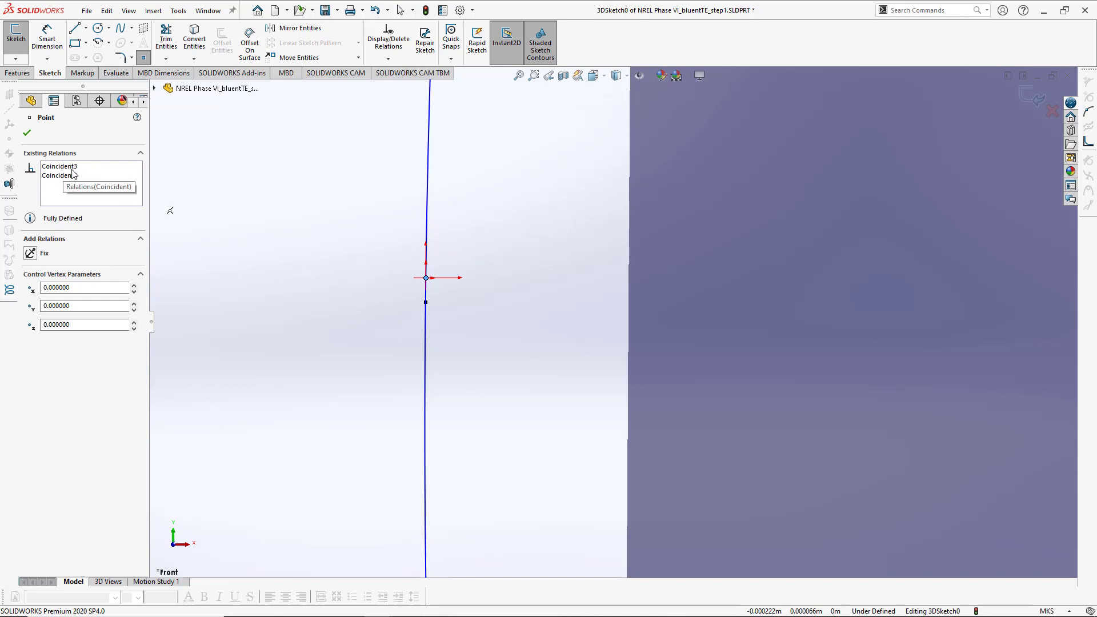
{"action": "left_click", "coordinate": [30, 253]}
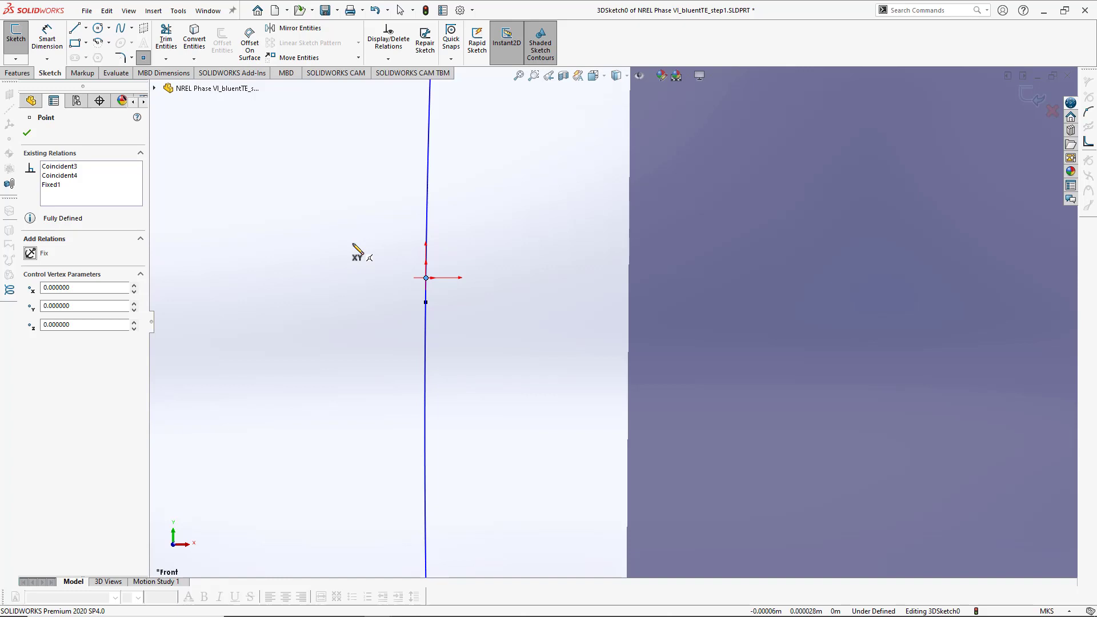
Step: Sketch a 1 m chord line along X from the fixed leading-edge point to the airfoil's trailing-edge endpoint
{"action": "scroll", "coordinate": [379, 293], "scroll_direction": "up", "scroll_amount": 5}
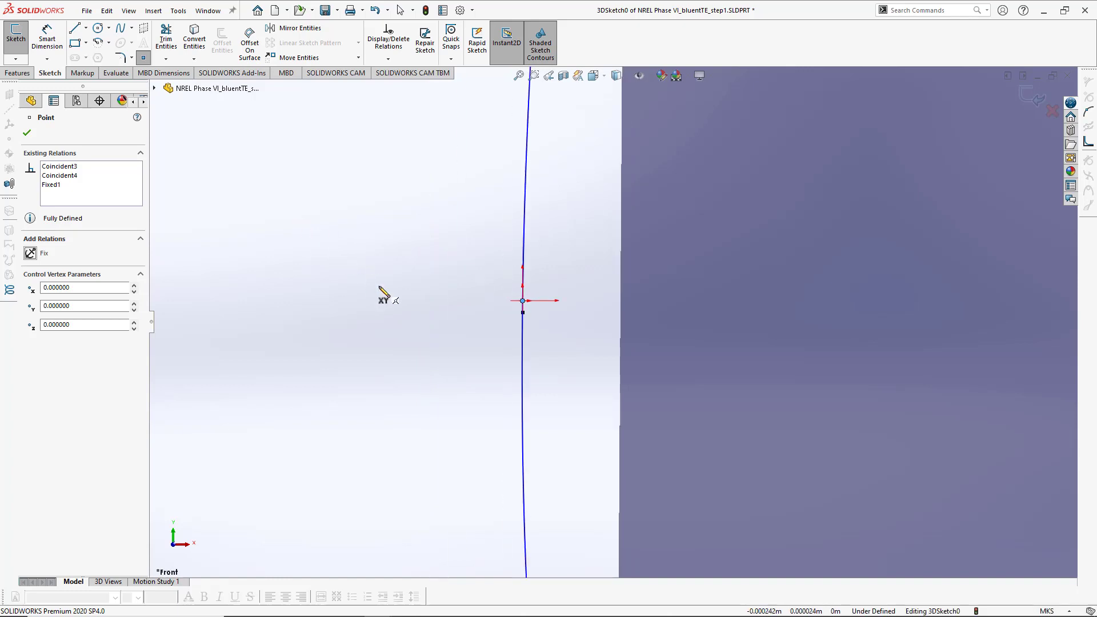
{"action": "scroll", "coordinate": [405, 339], "scroll_direction": "up", "scroll_amount": 20}
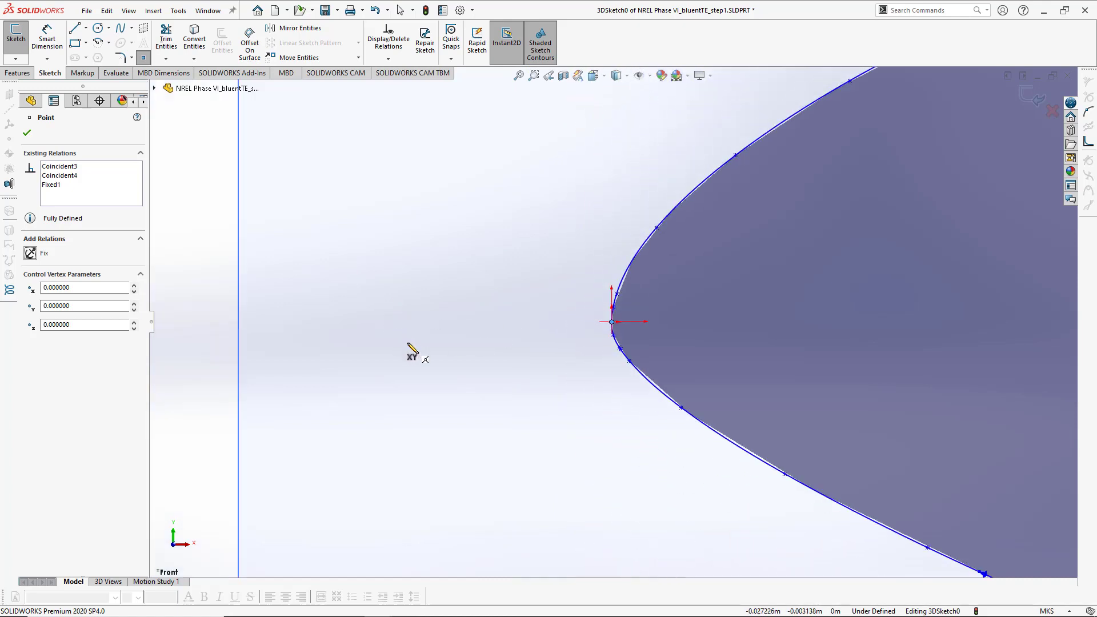
{"action": "middle_click_drag", "start_coordinate": [428, 345], "coordinate": [182, 349], "text": "ctrl"}
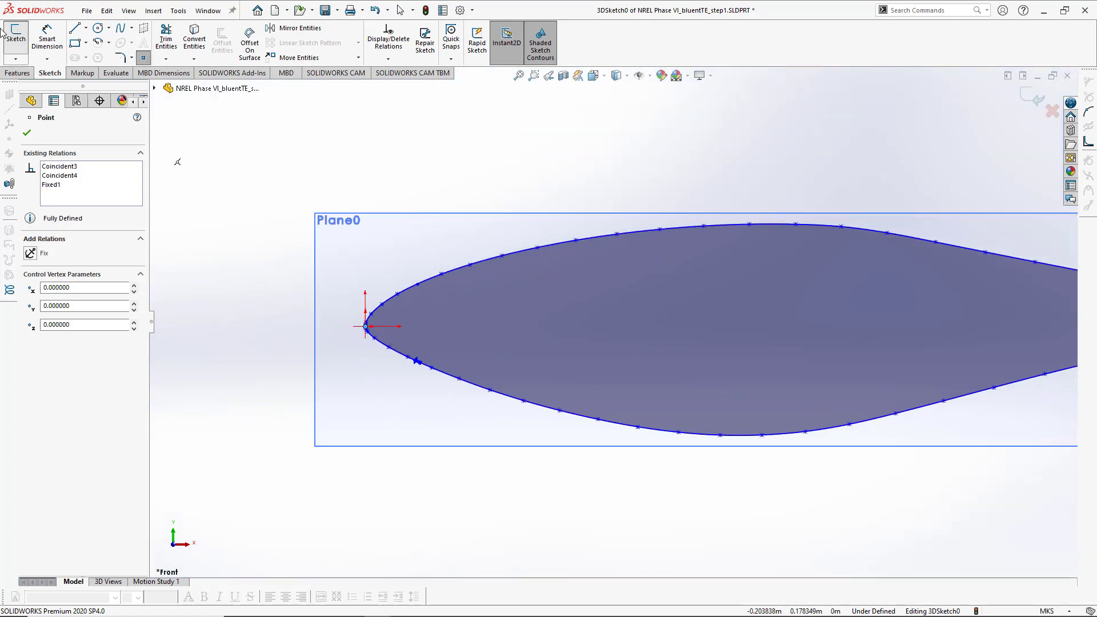
{"action": "left_click", "coordinate": [80, 32]}
{"action": "scroll", "coordinate": [434, 337], "scroll_direction": "down", "scroll_amount": 8}
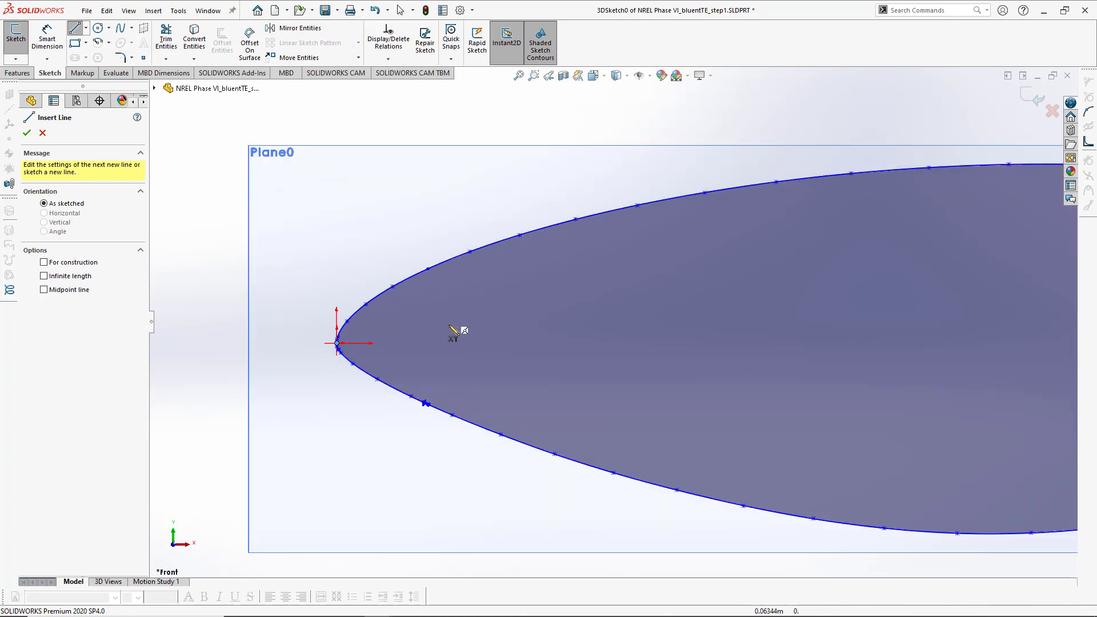
{"action": "scroll", "coordinate": [354, 360], "scroll_direction": "down", "scroll_amount": 6}
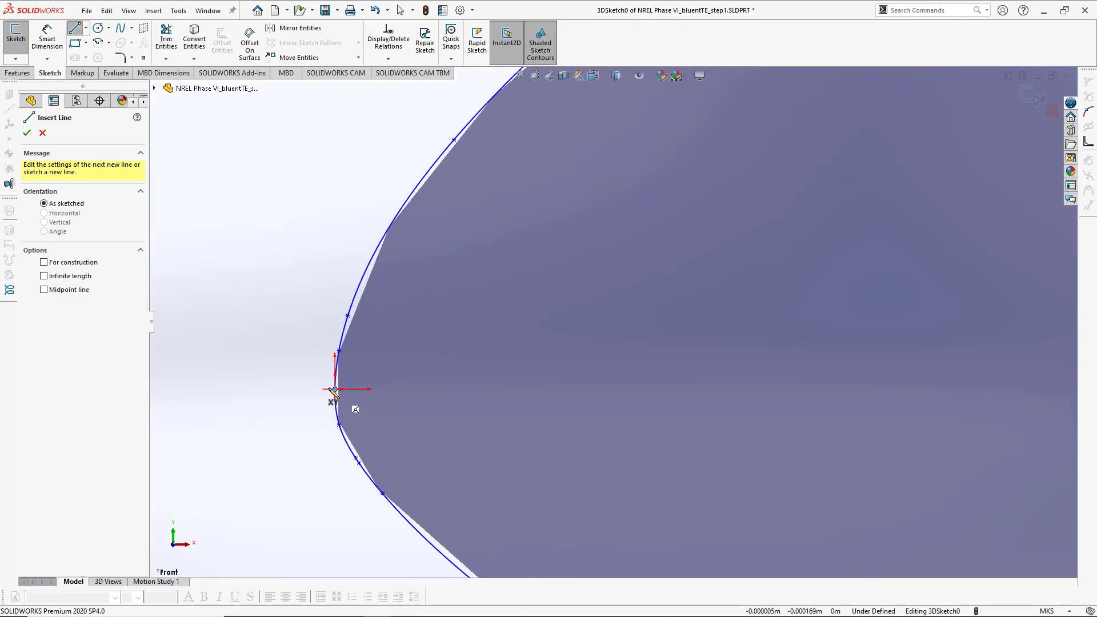
{"action": "scroll", "coordinate": [398, 383], "scroll_direction": "down", "scroll_amount": 3}
{"action": "scroll", "coordinate": [563, 328], "scroll_direction": "down", "scroll_amount": 5}
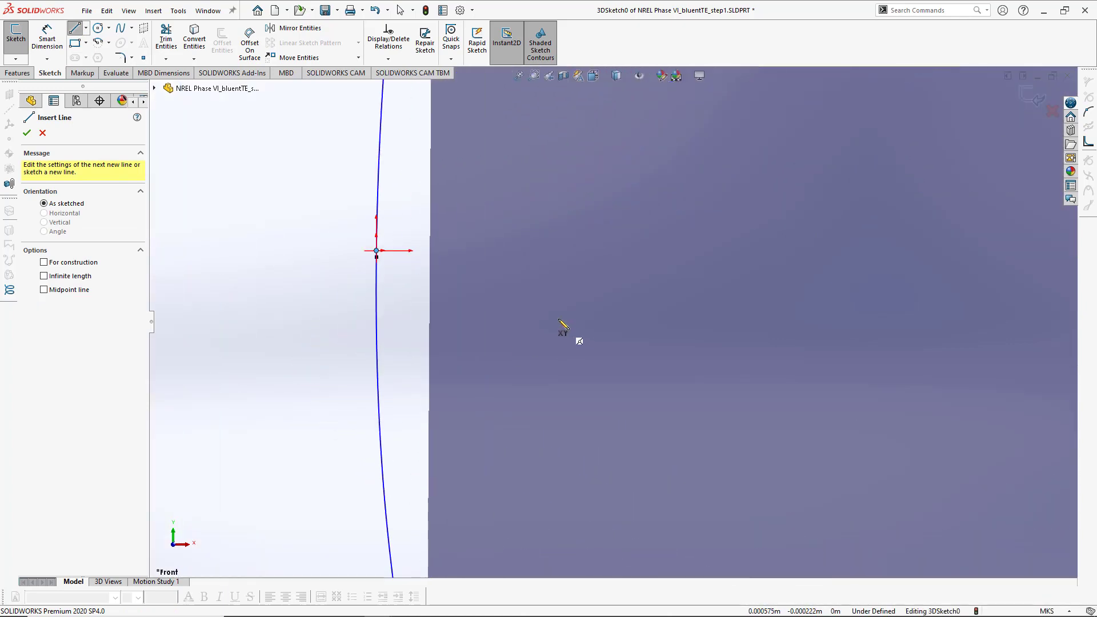
{"action": "left_click", "coordinate": [301, 220]}
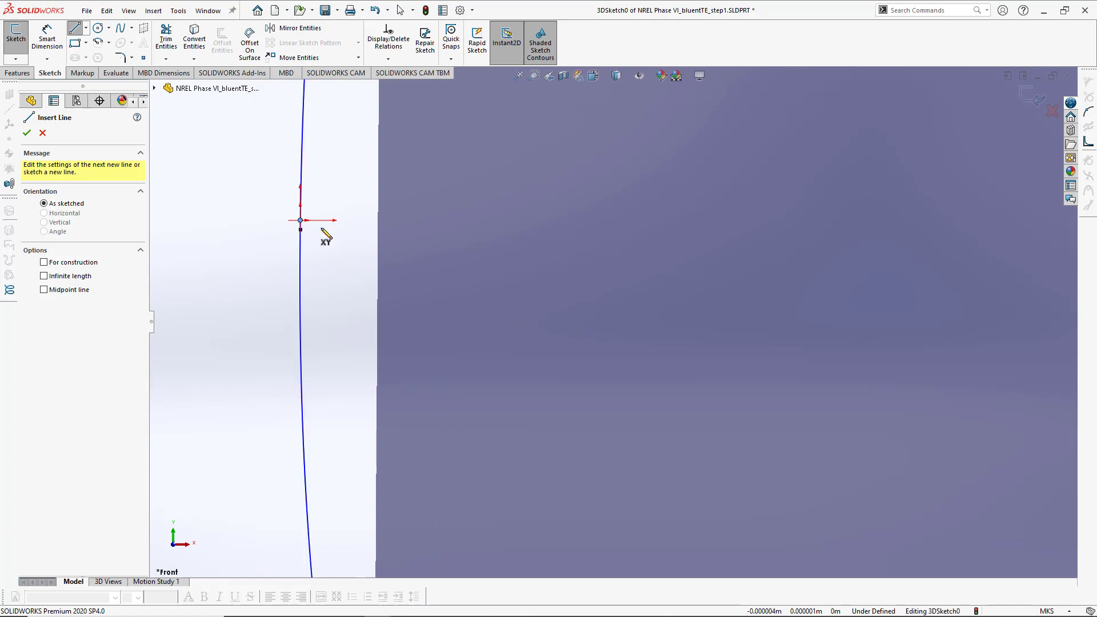
{"action": "scroll", "coordinate": [651, 313], "scroll_direction": "up", "scroll_amount": 2}
{"action": "scroll", "coordinate": [657, 320], "scroll_direction": "up", "scroll_amount": 6}
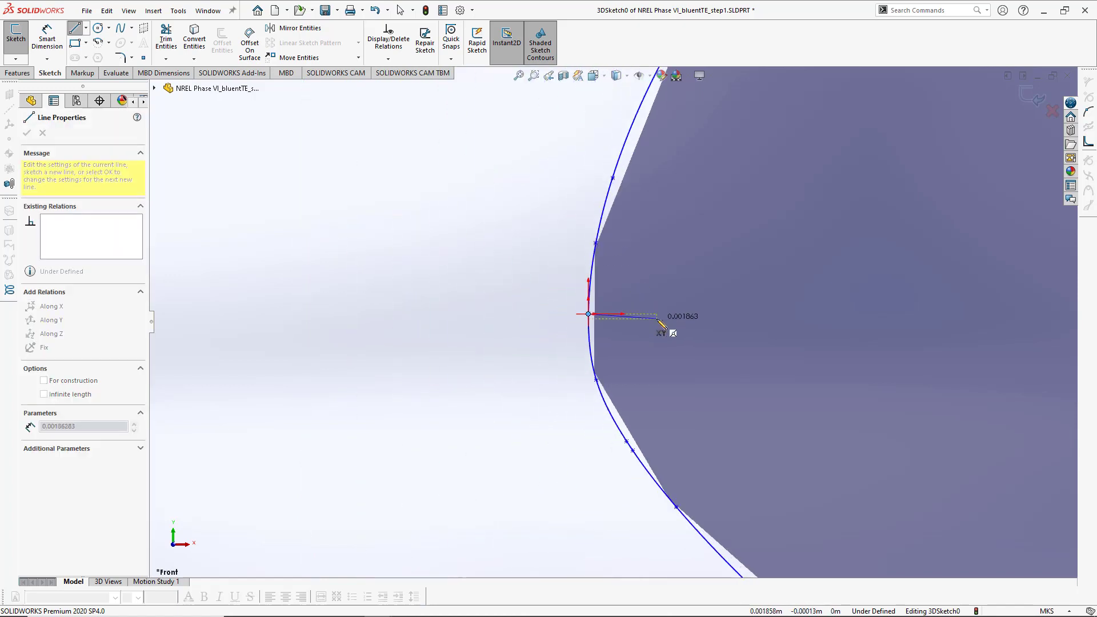
{"action": "scroll", "coordinate": [692, 337], "scroll_direction": "up", "scroll_amount": 5}
{"action": "middle_click_drag", "start_coordinate": [845, 350], "coordinate": [235, 345], "text": "ctrl"}
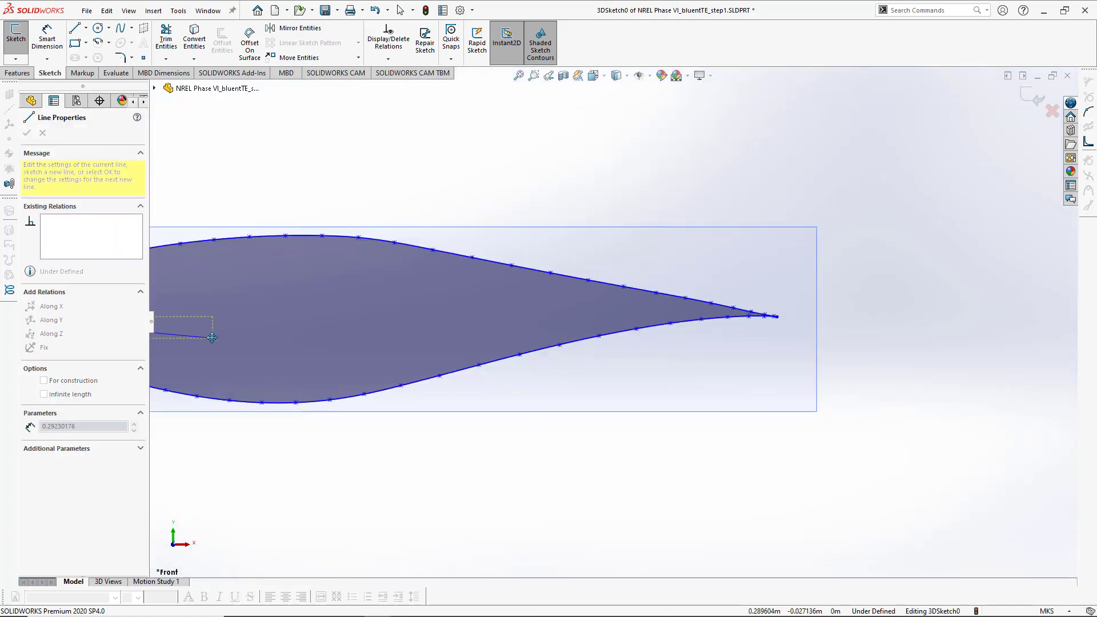
{"action": "scroll", "coordinate": [753, 329], "scroll_direction": "down", "scroll_amount": 7}
{"action": "middle_click_drag", "start_coordinate": [827, 333], "coordinate": [641, 368], "text": "ctrl"}
{"action": "scroll", "coordinate": [641, 348], "scroll_direction": "down", "scroll_amount": 7}
{"action": "middle_click_drag", "start_coordinate": [545, 304], "coordinate": [762, 398], "text": "ctrl"}
{"action": "scroll", "coordinate": [760, 393], "scroll_direction": "down", "scroll_amount": 7}
{"action": "scroll", "coordinate": [655, 392], "scroll_direction": "down", "scroll_amount": 3}
{"action": "middle_click_drag", "start_coordinate": [412, 359], "coordinate": [548, 388], "text": "ctrl"}
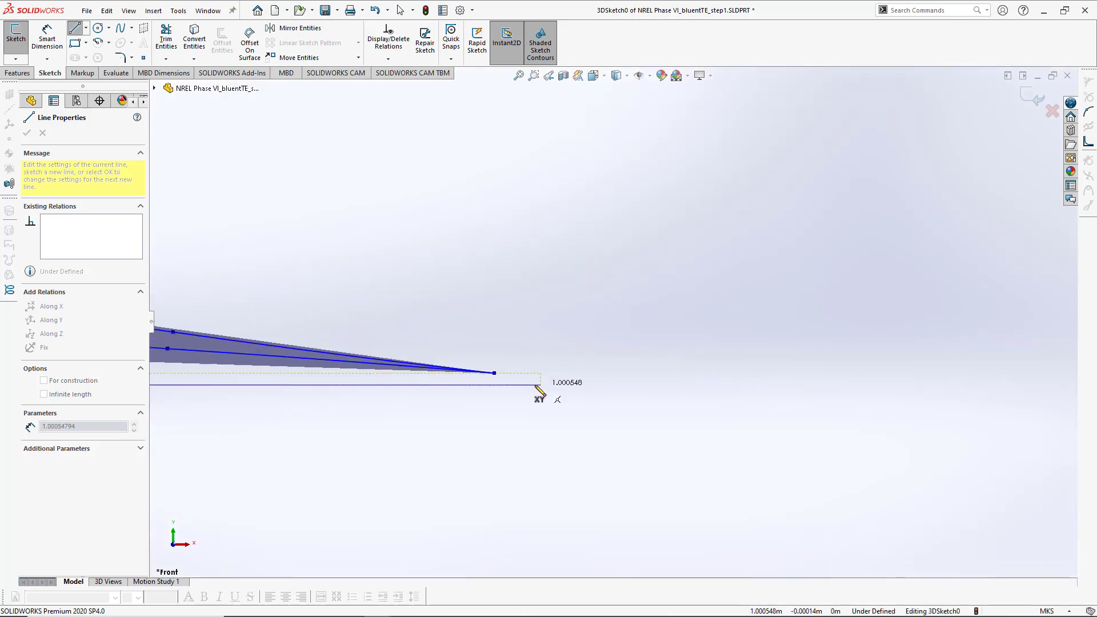
{"action": "scroll", "coordinate": [511, 391], "scroll_direction": "down", "scroll_amount": 6}
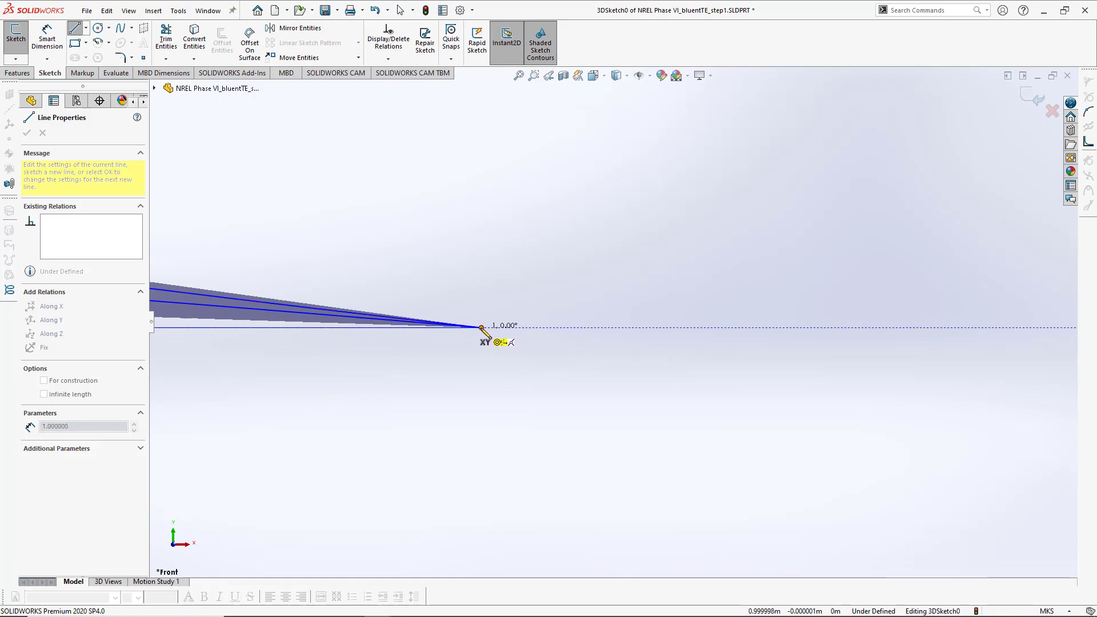
{"action": "left_click", "coordinate": [481, 328]}
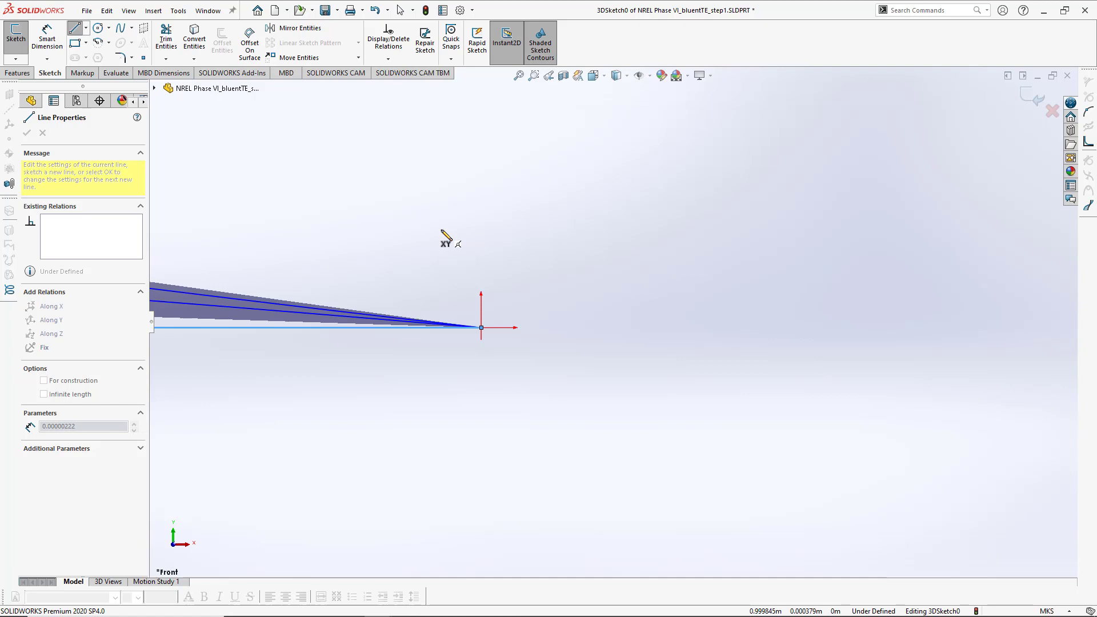
{"action": "scroll", "coordinate": [436, 242], "scroll_direction": "down", "scroll_amount": 4}
{"action": "scroll", "coordinate": [432, 251], "scroll_direction": "up", "scroll_amount": 4}
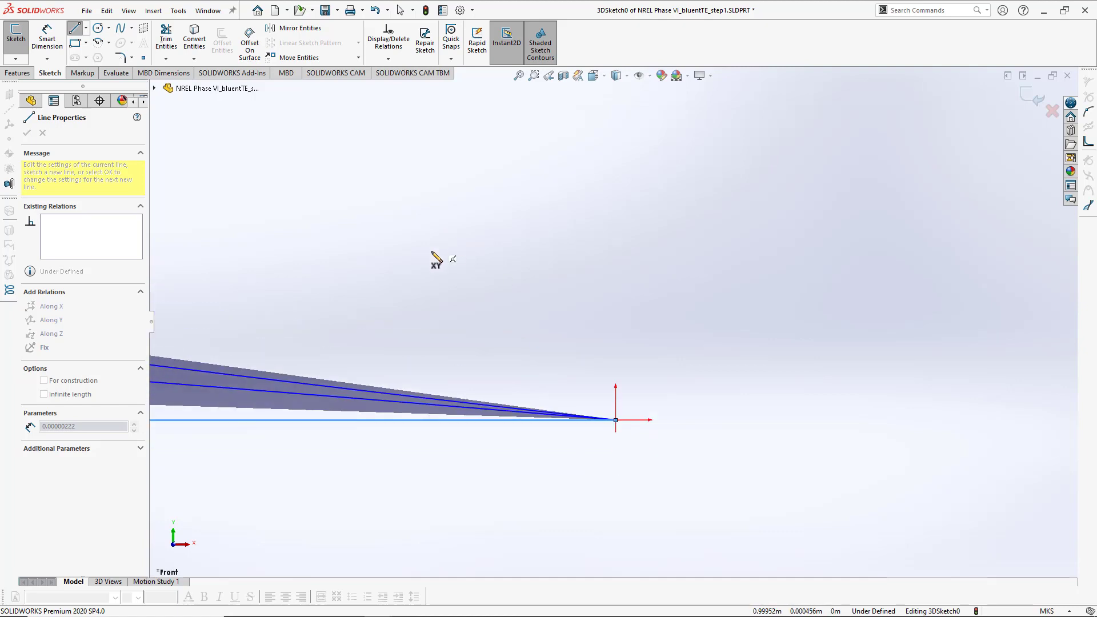
{"action": "key", "text": "Escape"}
Step: Place a sketch point on the chord line about 0.17 m from the leading edge
{"action": "scroll", "coordinate": [423, 259], "scroll_direction": "up", "scroll_amount": 15}
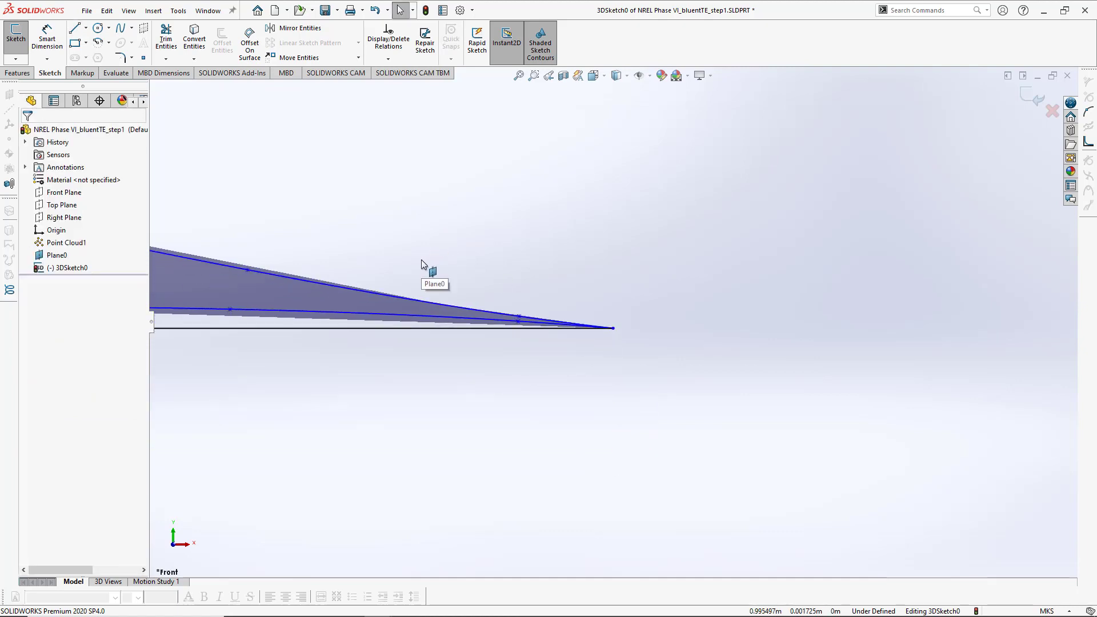
{"action": "scroll", "coordinate": [426, 257], "scroll_direction": "up", "scroll_amount": 15}
{"action": "middle_click_drag", "start_coordinate": [427, 257], "coordinate": [492, 252], "text": "ctrl"}
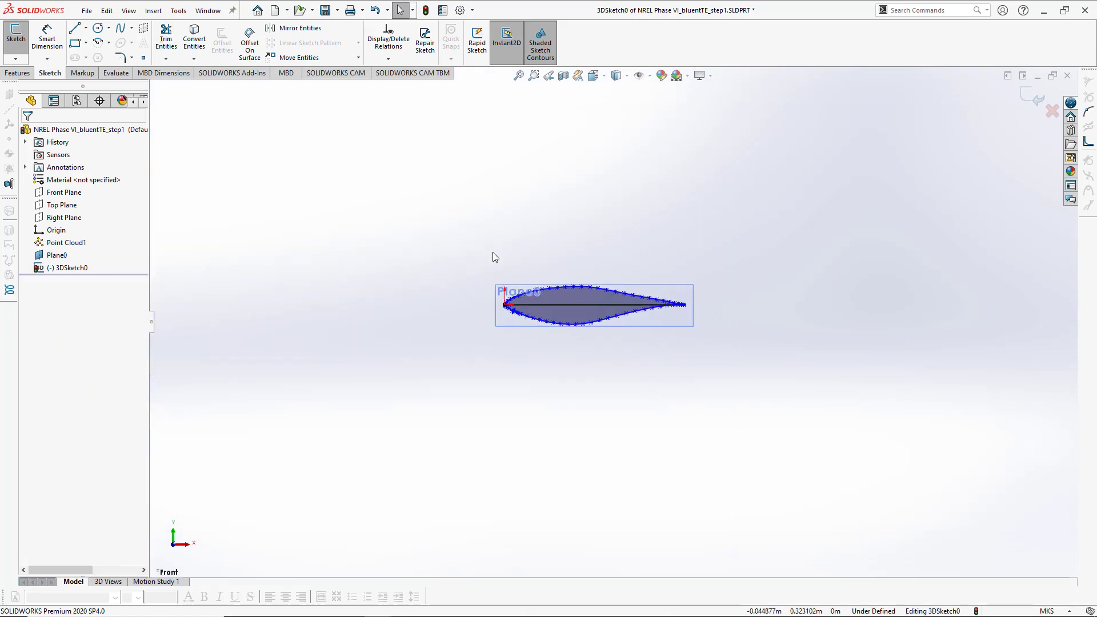
{"action": "scroll", "coordinate": [492, 251], "scroll_direction": "down", "scroll_amount": 5}
{"action": "middle_click_drag", "start_coordinate": [612, 316], "coordinate": [480, 234], "text": "ctrl"}
{"action": "scroll", "coordinate": [475, 231], "scroll_direction": "down", "scroll_amount": 4}
{"action": "middle_click_drag", "start_coordinate": [543, 303], "coordinate": [482, 171], "text": "ctrl"}
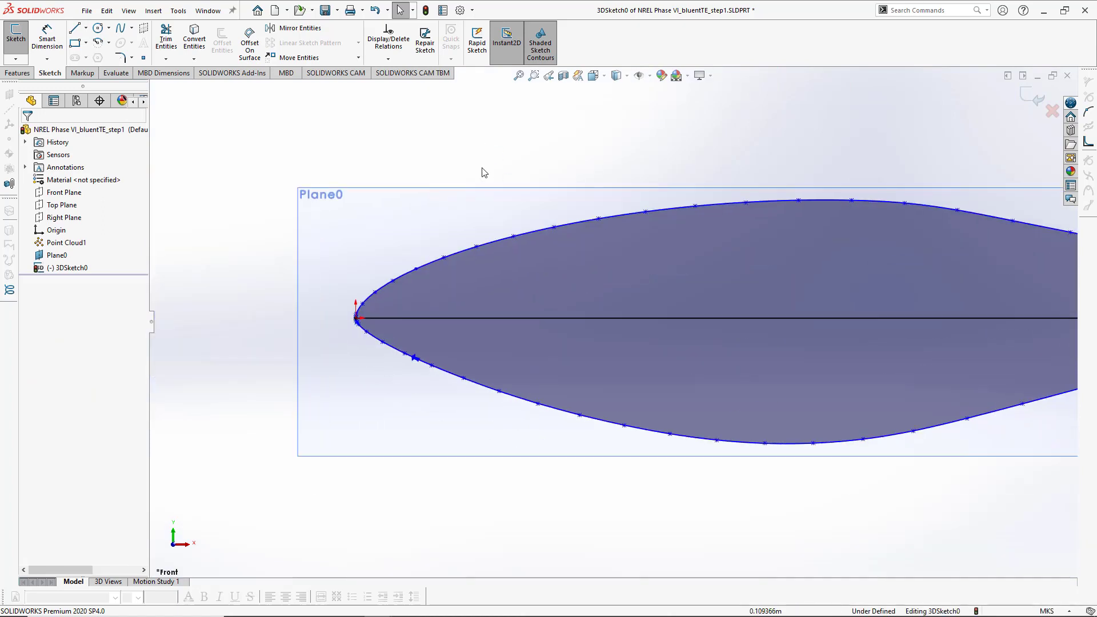
{"action": "left_click", "coordinate": [143, 57]}
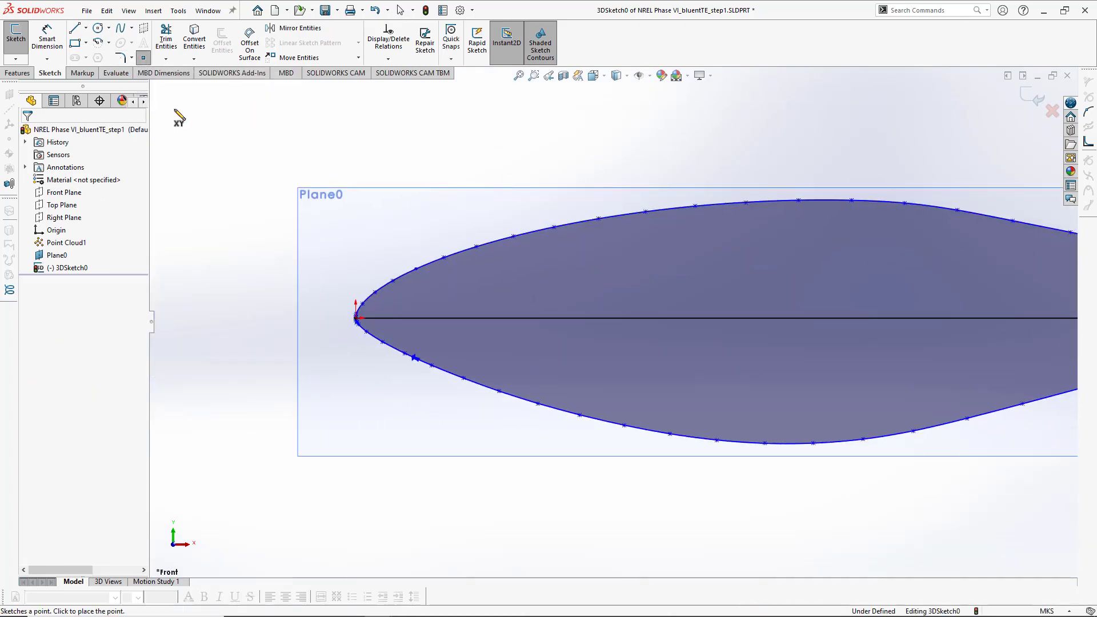
{"action": "left_click", "coordinate": [555, 318]}
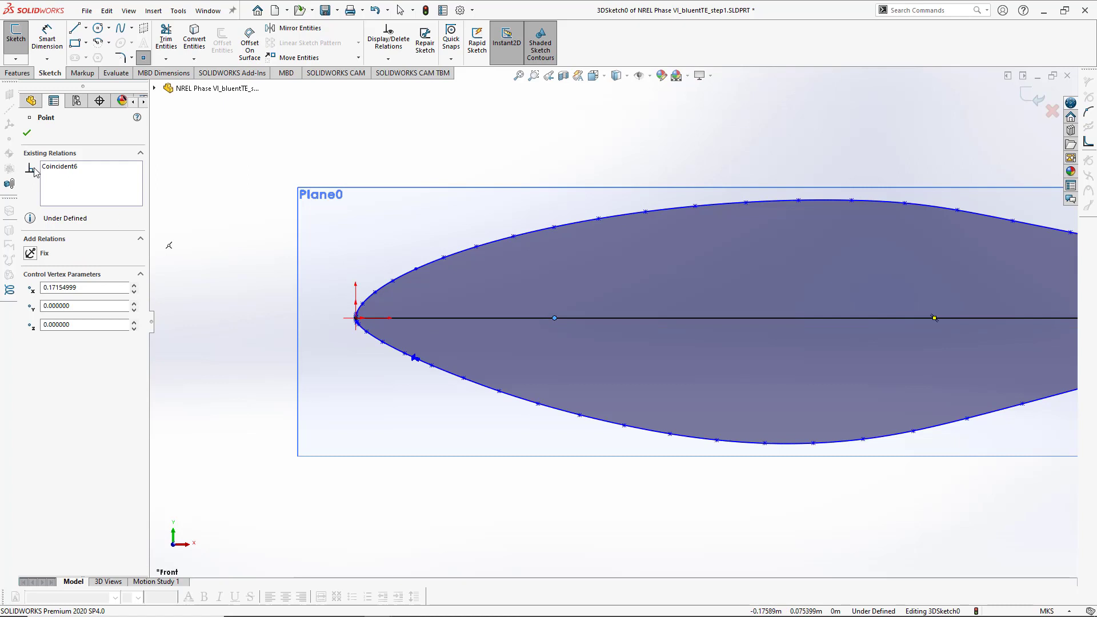
Step: Delete the coincident relation between the new point and the chord line
{"action": "left_click", "coordinate": [68, 167]}
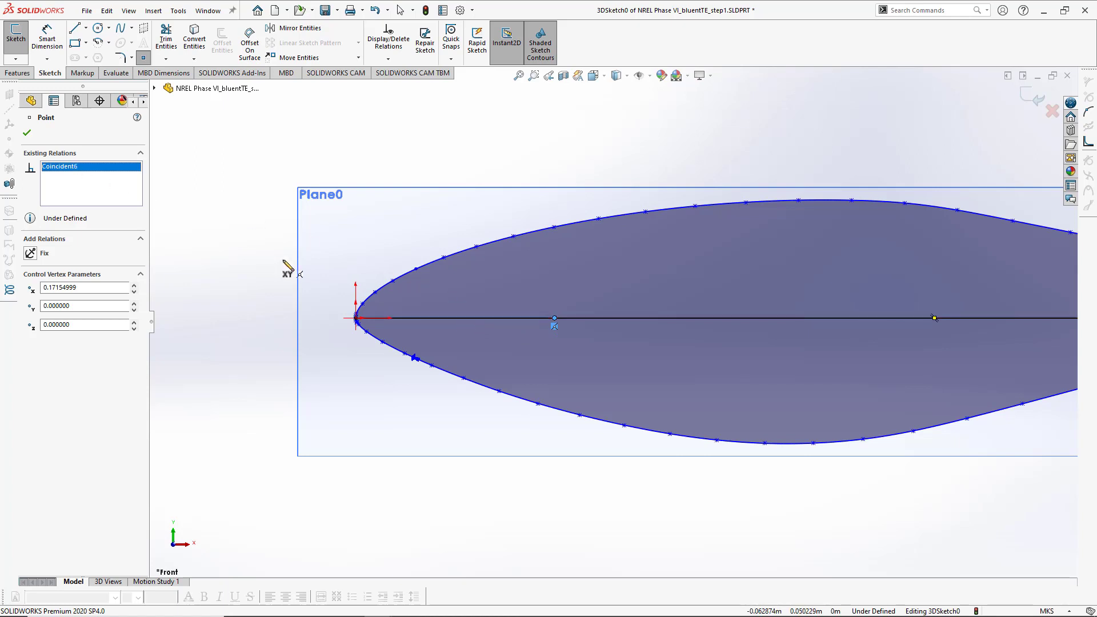
{"action": "right_click", "coordinate": [78, 169]}
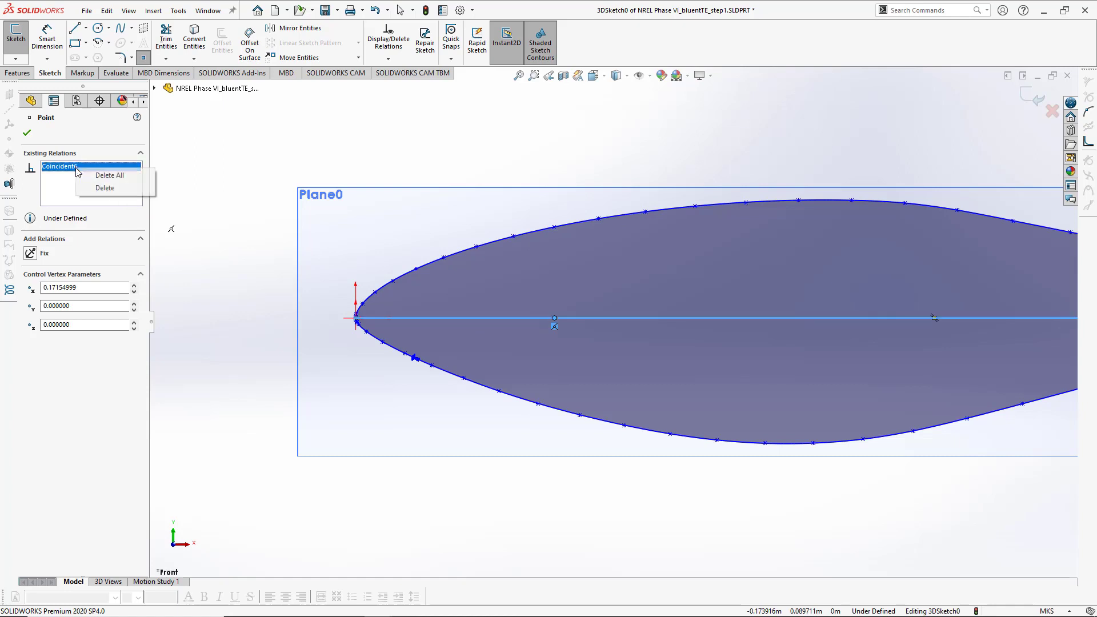
{"action": "left_click", "coordinate": [105, 188]}
{"action": "left_click", "coordinate": [186, 246]}
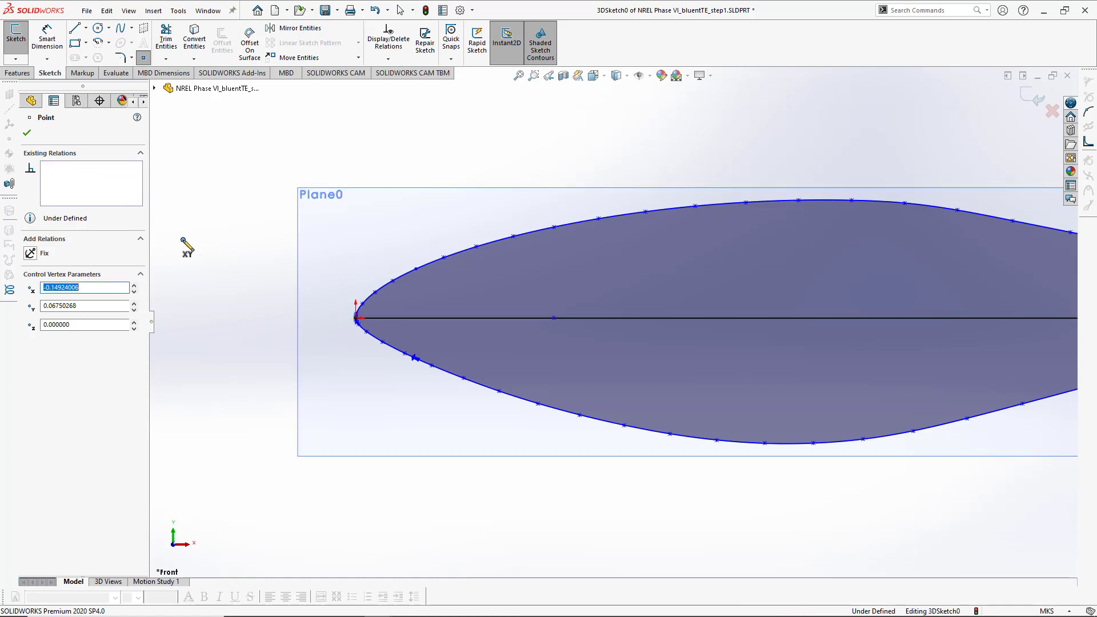
{"action": "key", "text": "Escape"}
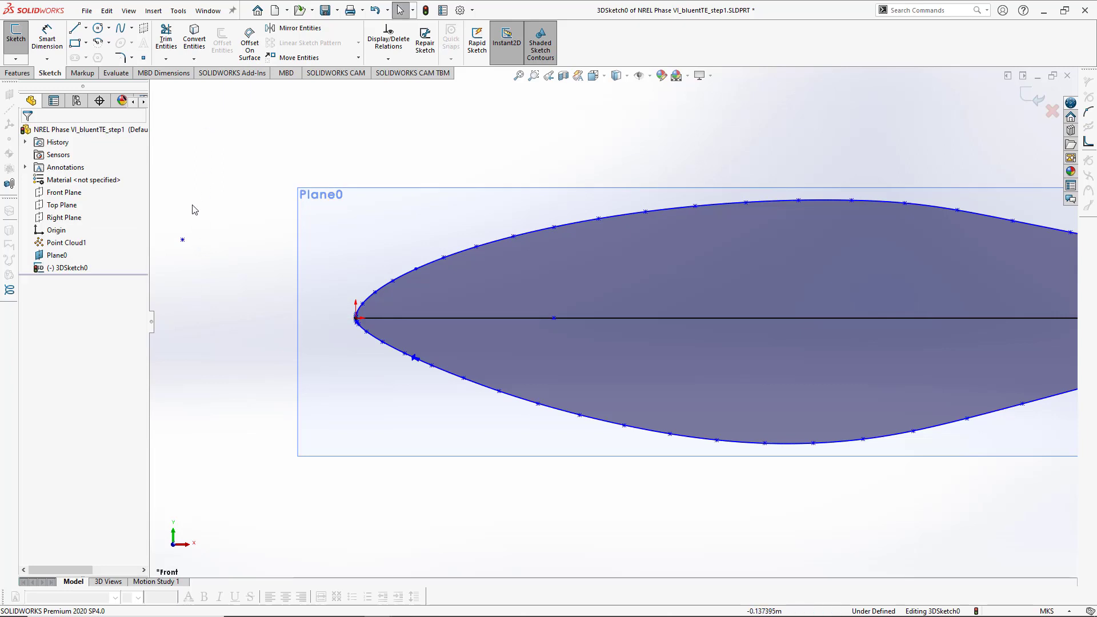
{"action": "left_click", "coordinate": [183, 241]}
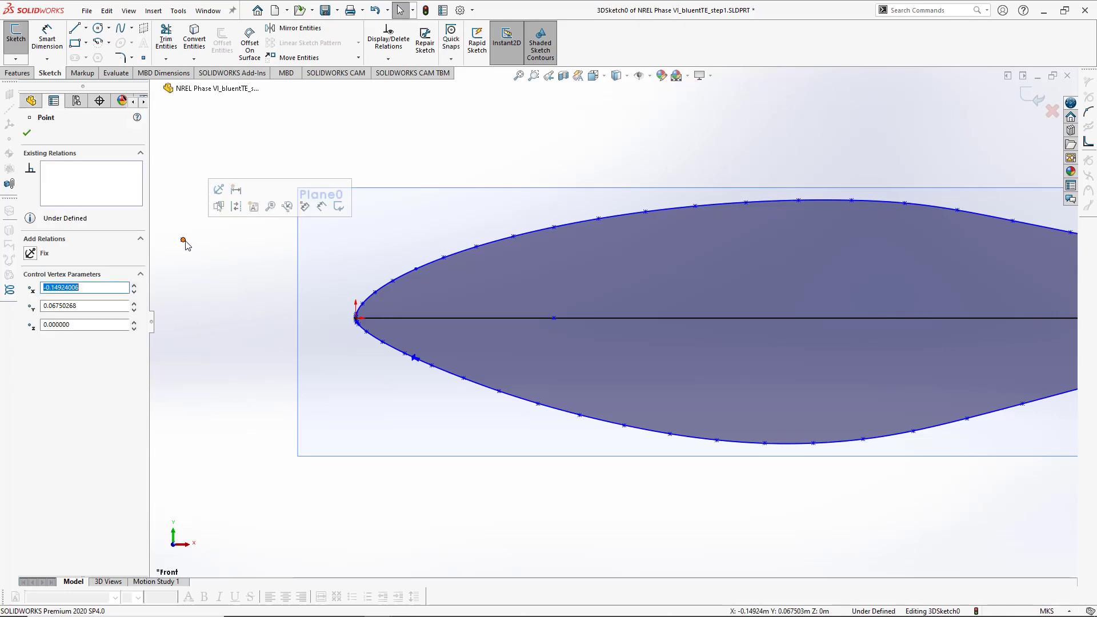
{"action": "key", "text": "Delete"}
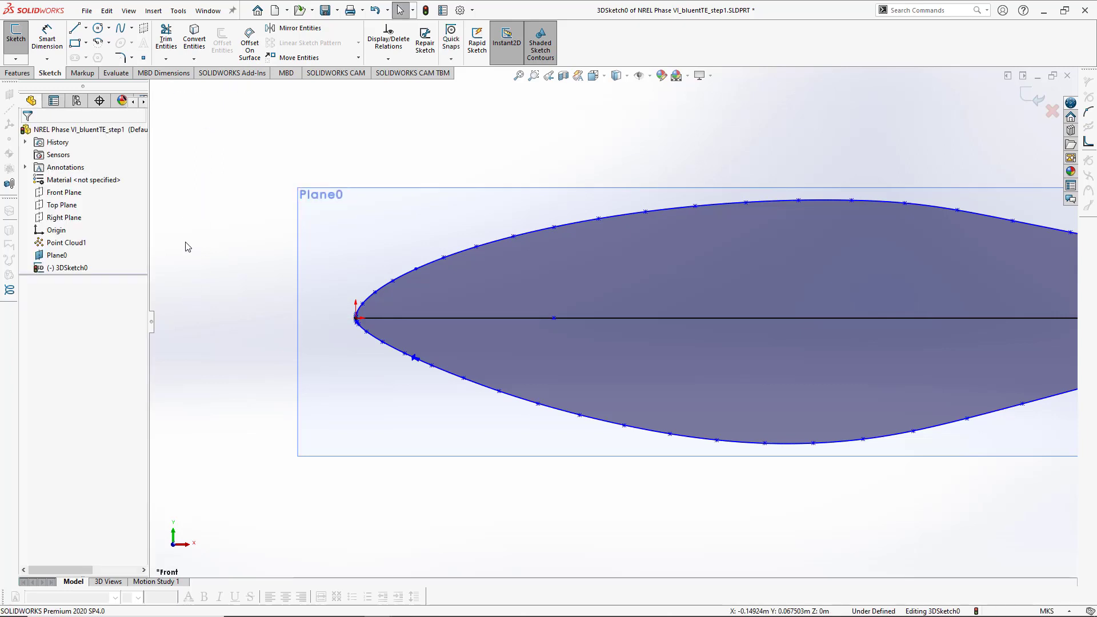
Step: Delete the 1 m chord line from the airfoil's 3D sketch
{"action": "left_click", "coordinate": [518, 319]}
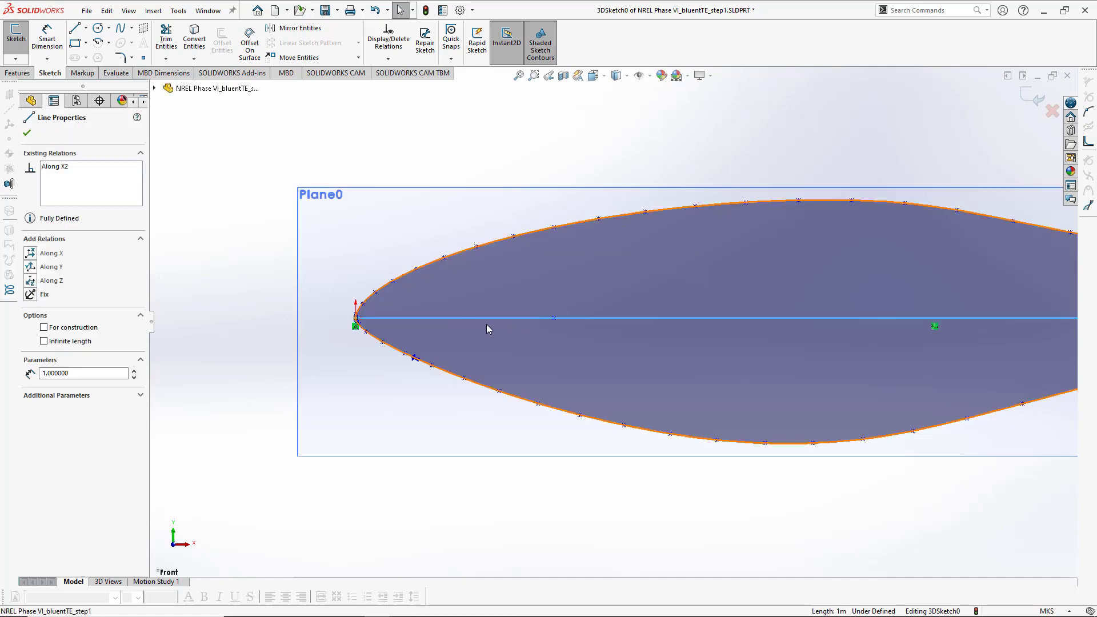
{"action": "key", "text": "Delete"}
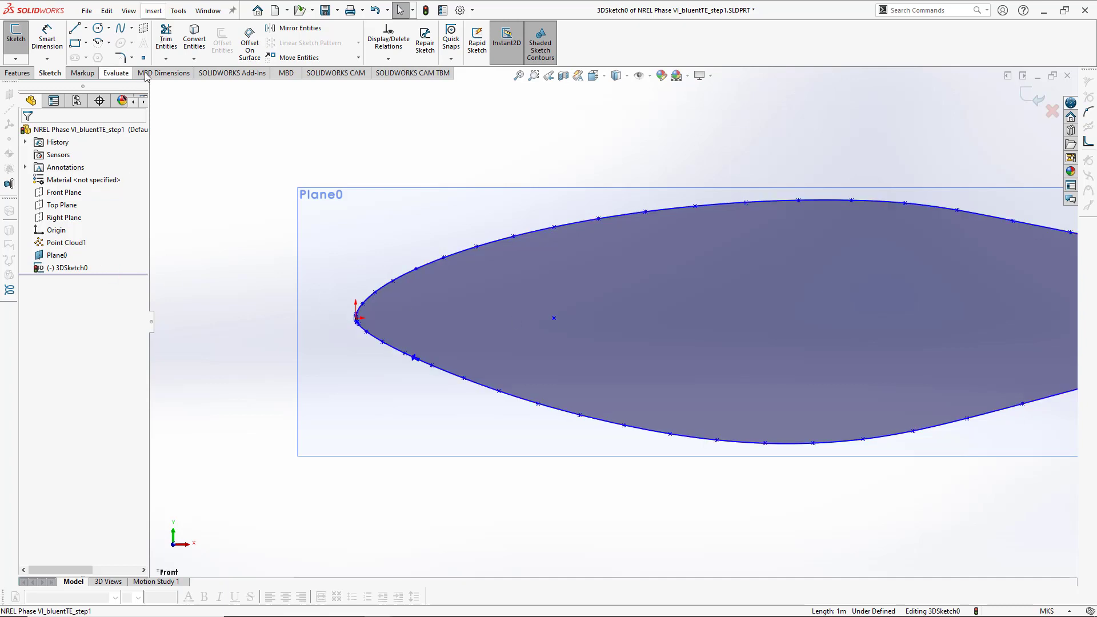
Step: Dimension the distance between the fixed leading-edge point and the chordwise sketch point, placing the dimension below the airfoil
{"action": "left_click", "coordinate": [51, 41]}
{"action": "scroll", "coordinate": [439, 317], "scroll_direction": "down", "scroll_amount": 8}
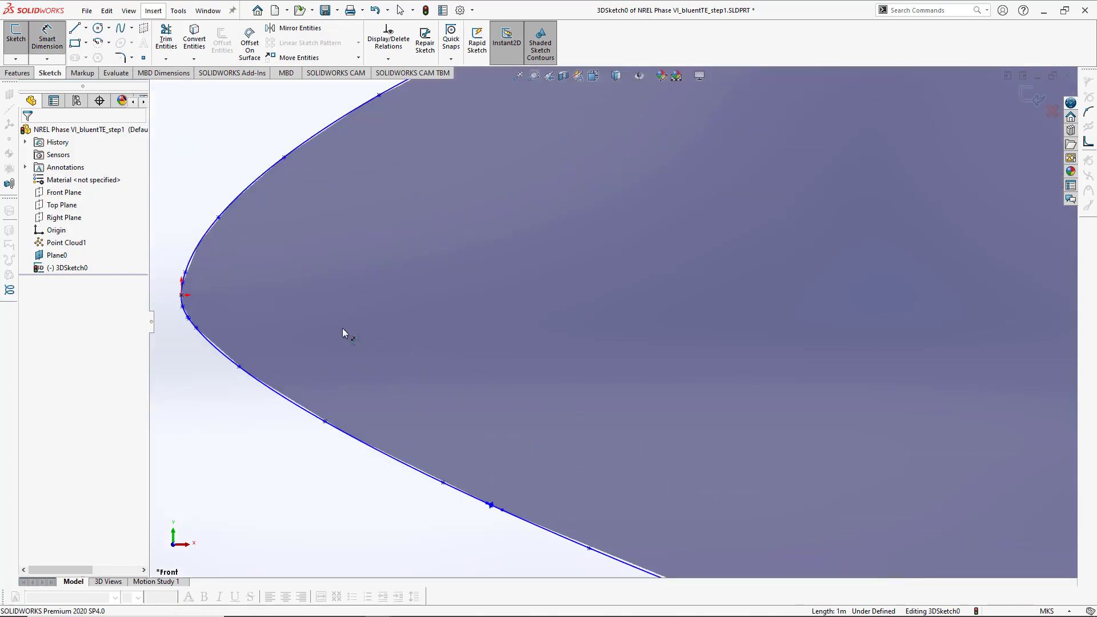
{"action": "middle_click_drag", "start_coordinate": [266, 324], "coordinate": [671, 377], "text": "ctrl"}
{"action": "scroll", "coordinate": [411, 313], "scroll_direction": "down", "scroll_amount": 8}
{"action": "middle_click_drag", "start_coordinate": [632, 309], "coordinate": [62, 329], "text": "ctrl"}
{"action": "scroll", "coordinate": [524, 262], "scroll_direction": "down", "scroll_amount": 10}
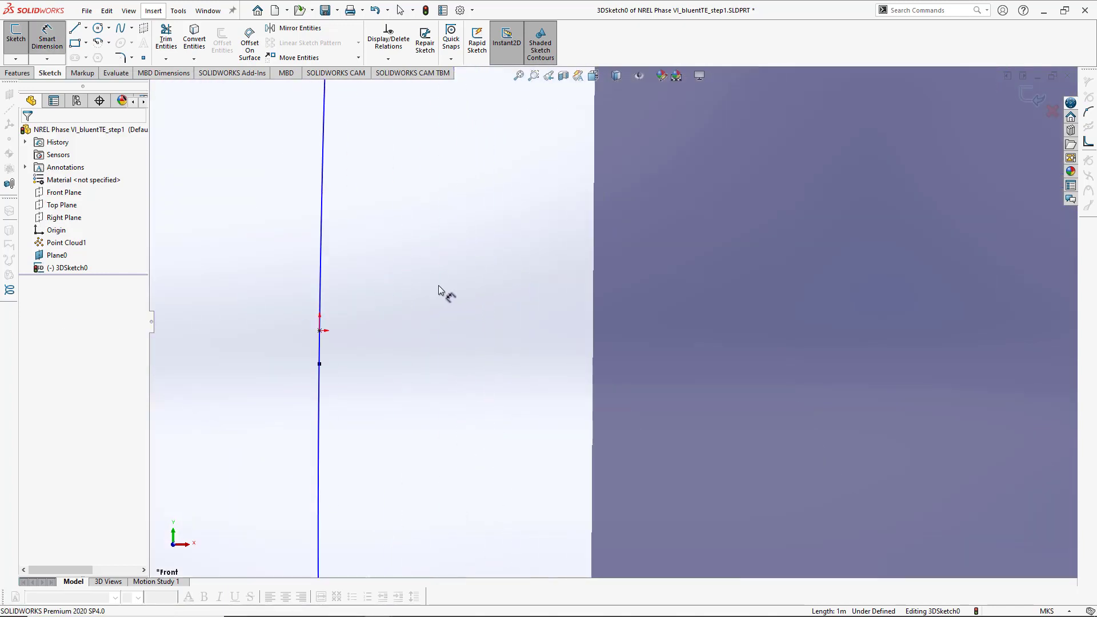
{"action": "left_click", "coordinate": [320, 331]}
{"action": "scroll", "coordinate": [505, 355], "scroll_direction": "up", "scroll_amount": 12}
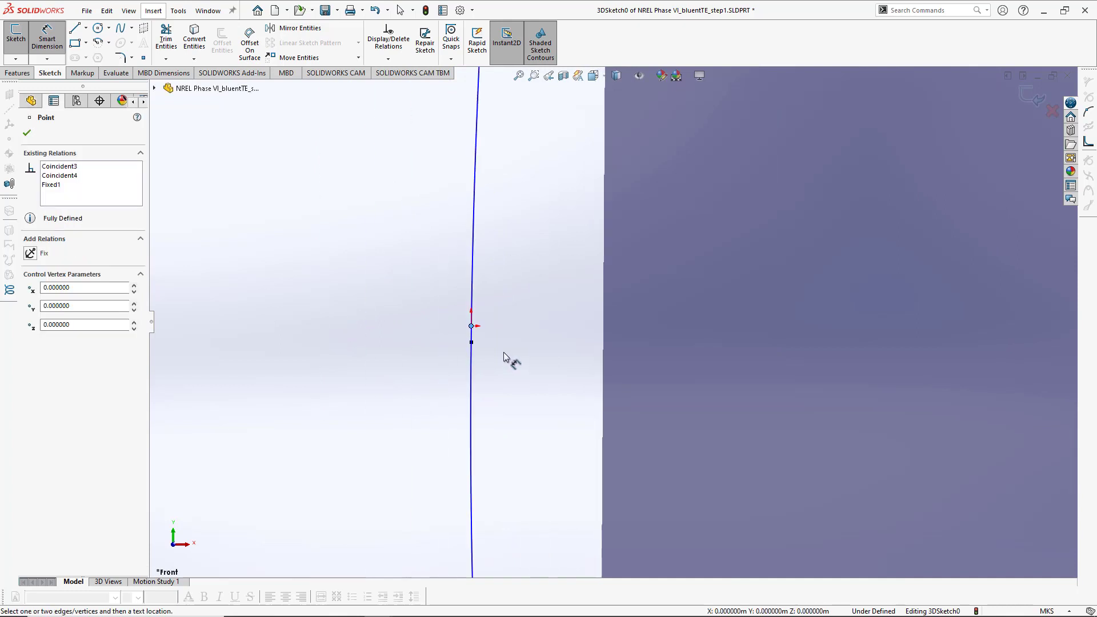
{"action": "scroll", "coordinate": [506, 359], "scroll_direction": "up", "scroll_amount": 10}
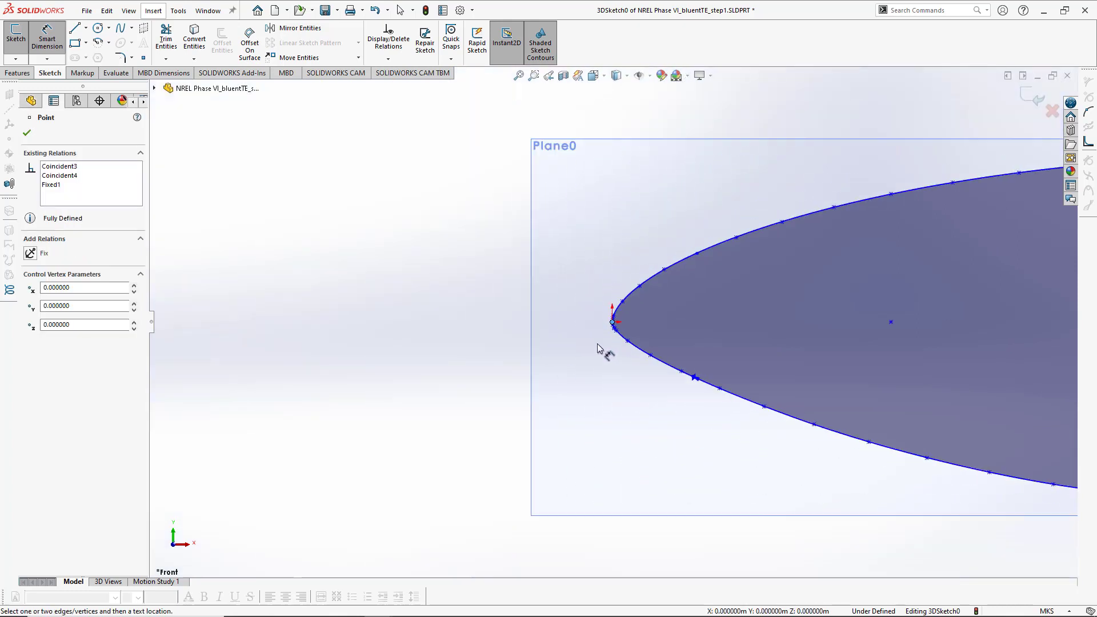
{"action": "middle_click_drag", "start_coordinate": [600, 350], "coordinate": [263, 334], "text": "ctrl"}
{"action": "key", "text": "d"}
{"action": "left_click", "coordinate": [449, 319]}
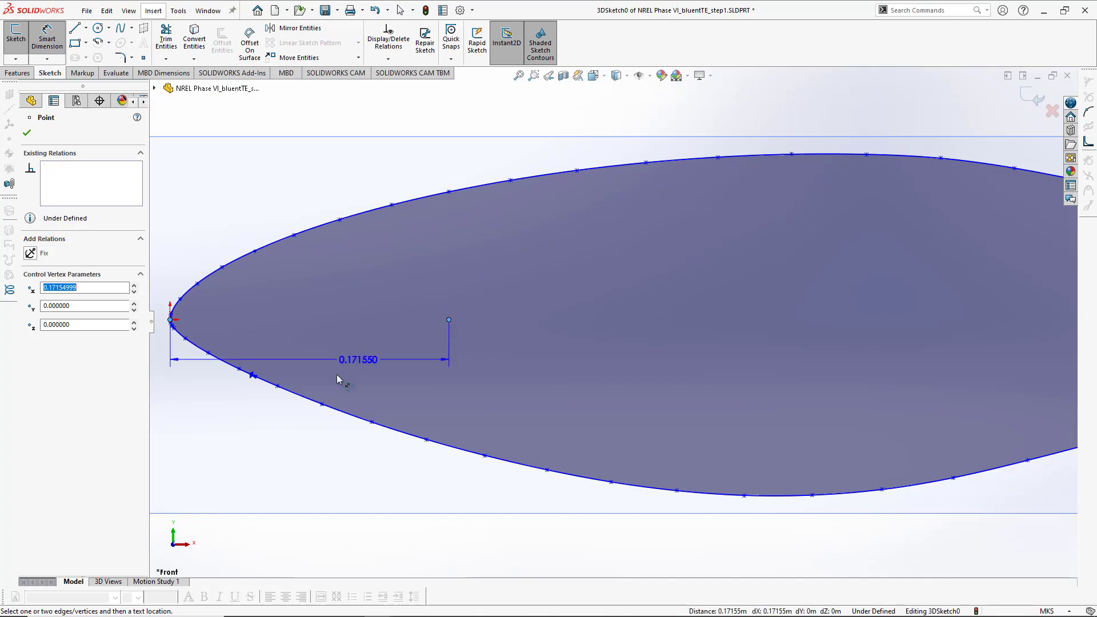
{"action": "left_click", "coordinate": [301, 477]}
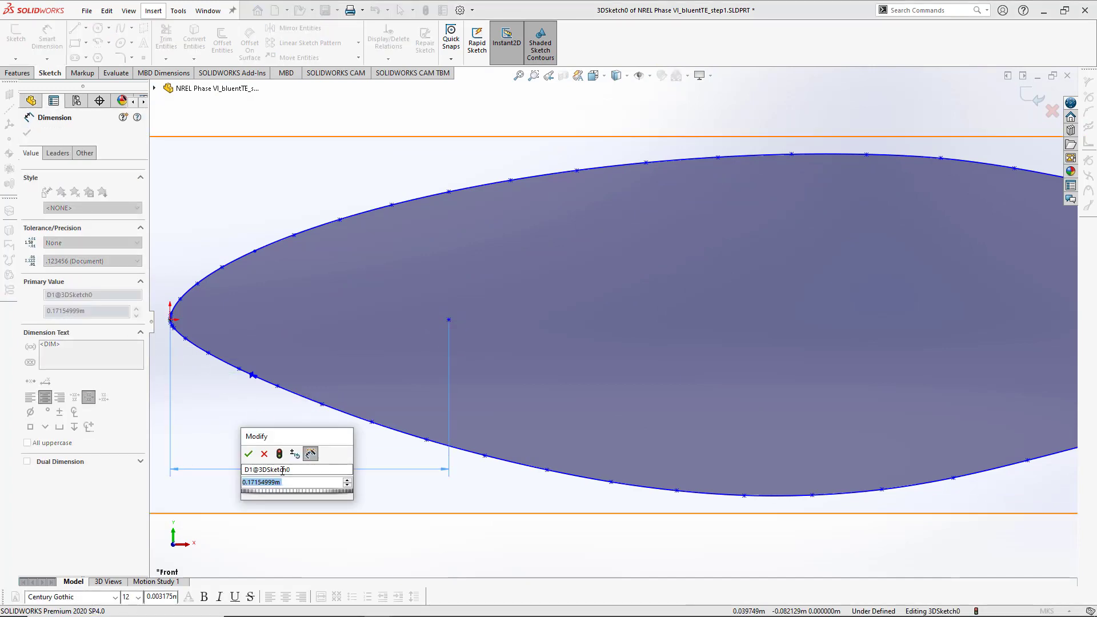
Step: Set the chordwise point's distance from the leading edge to 0.3 m
{"action": "type", "text": "0.3"}
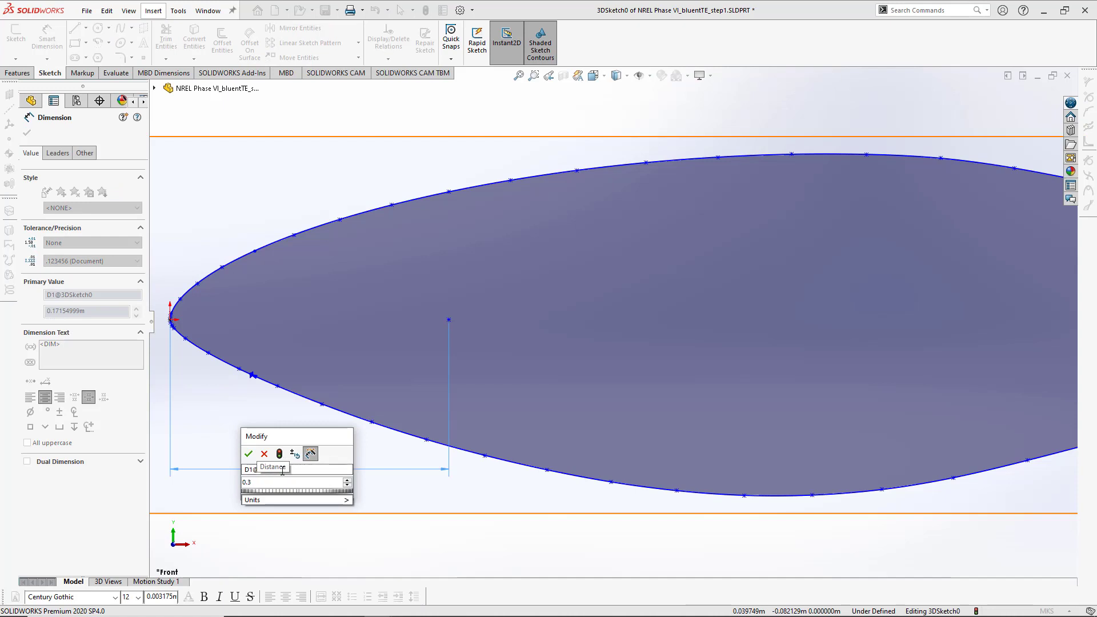
{"action": "scroll", "coordinate": [482, 399], "scroll_direction": "up", "scroll_amount": 10}
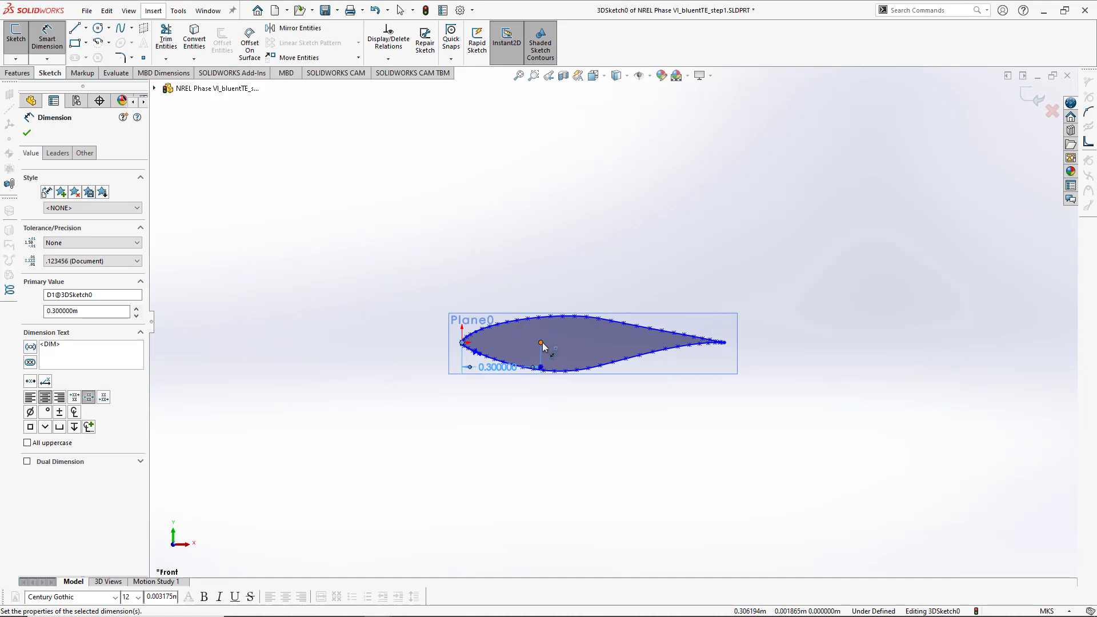
{"action": "scroll", "coordinate": [466, 368], "scroll_direction": "down", "scroll_amount": 5}
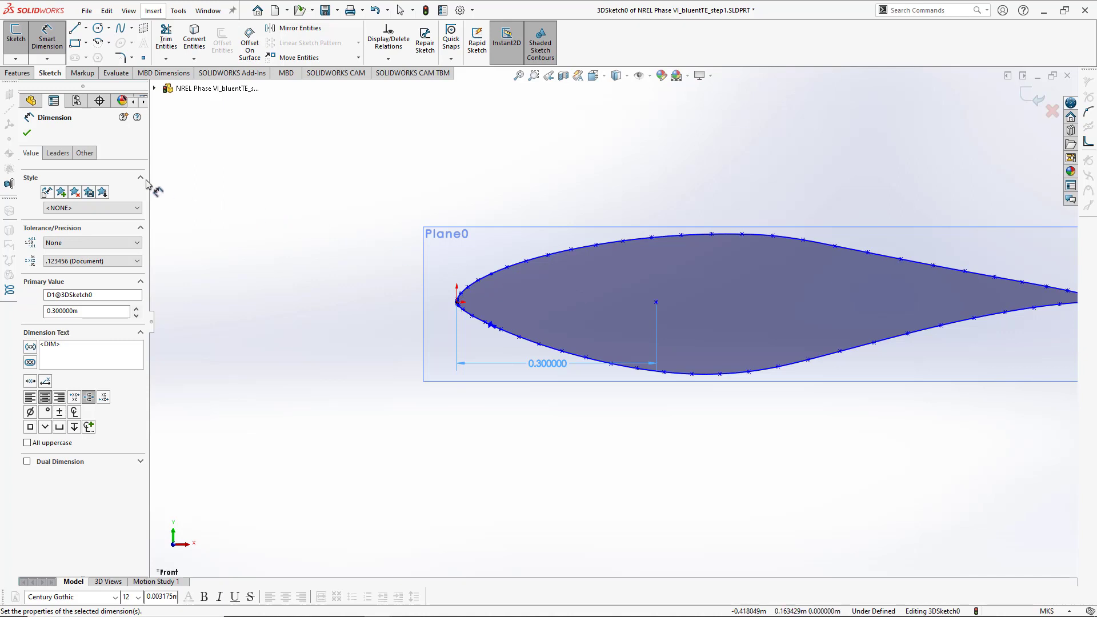
{"action": "left_click", "coordinate": [28, 134]}
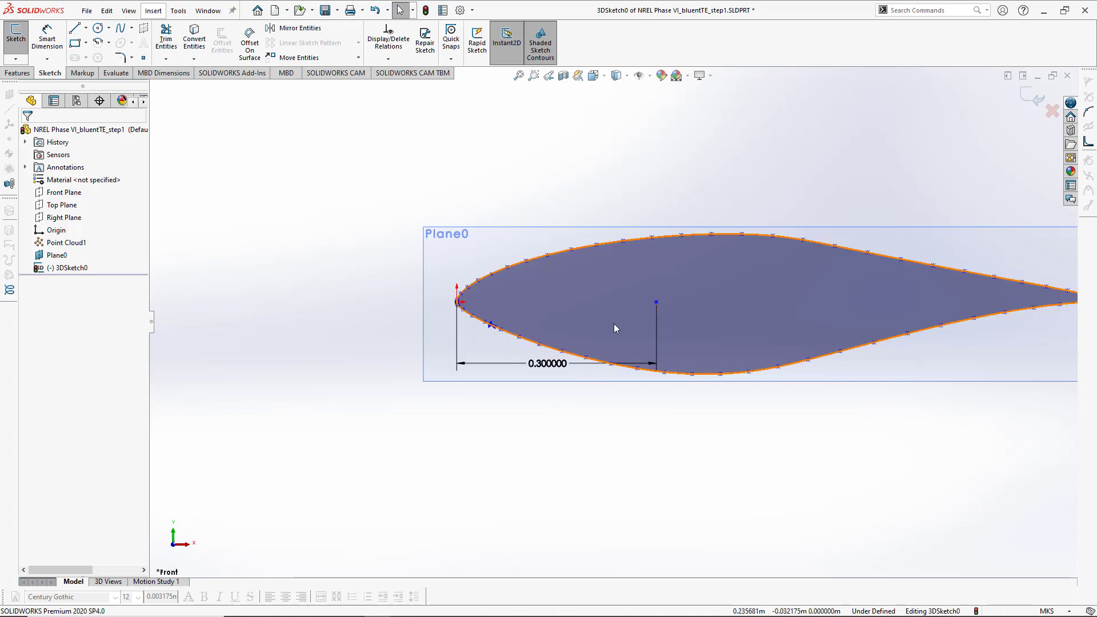
Step: Switch to the PowerPoint presentation and examine the blade chord, twist and twist-axis distributions in Table A.2 on slide 8
{"action": "left_click", "coordinate": [322, 606]}
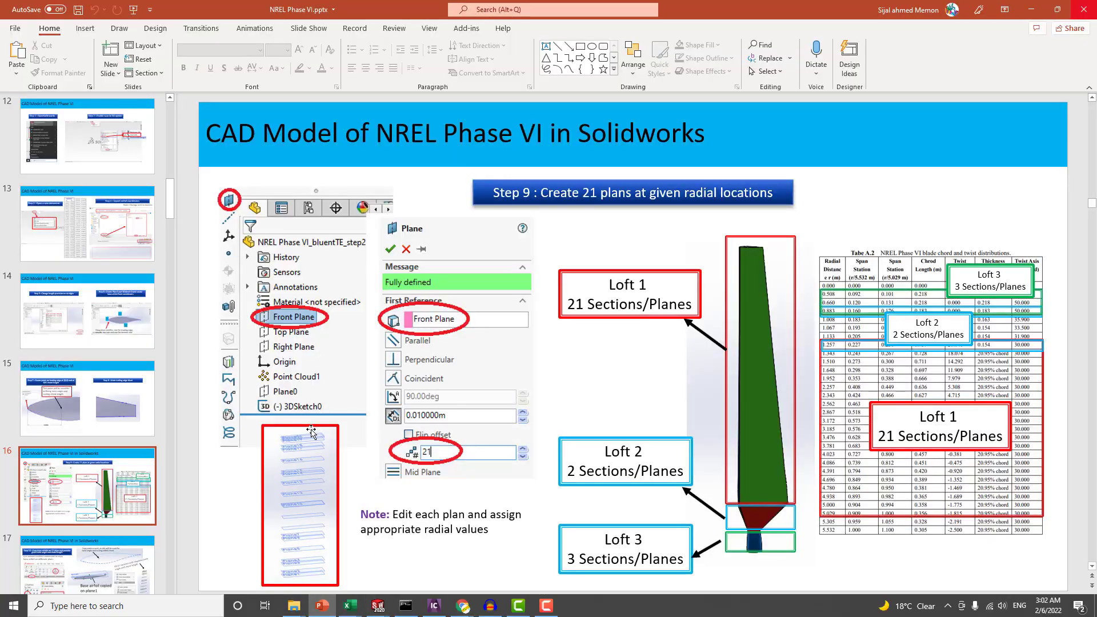
{"action": "scroll", "coordinate": [346, 434], "scroll_direction": "up", "scroll_amount": 3}
{"action": "scroll", "coordinate": [346, 434], "scroll_direction": "up", "scroll_amount": 1}
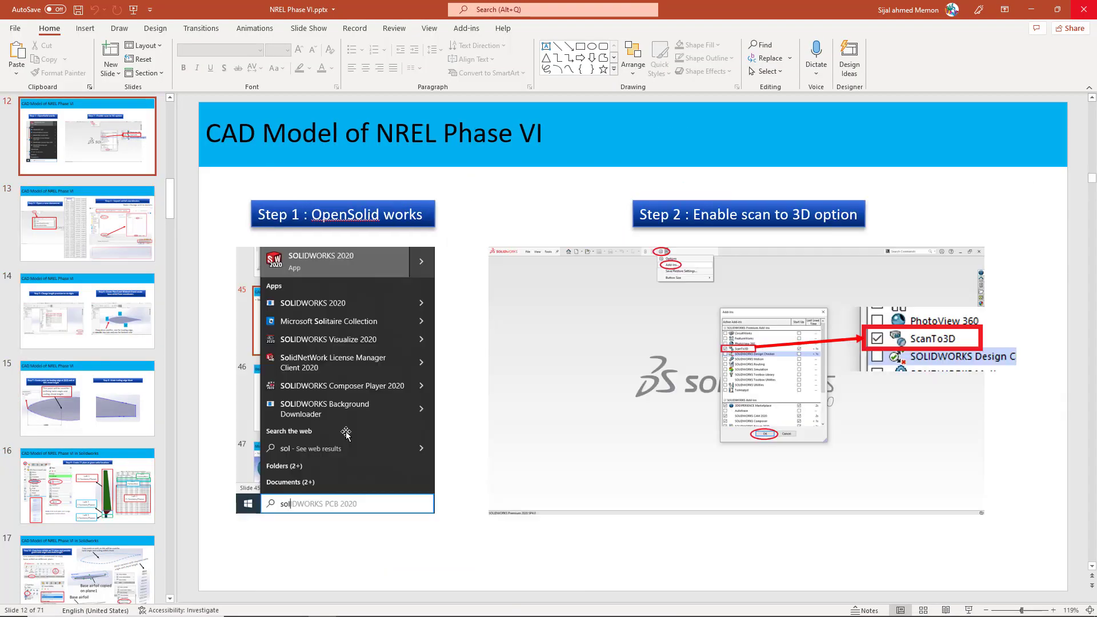
{"action": "scroll", "coordinate": [346, 434], "scroll_direction": "up", "scroll_amount": 4}
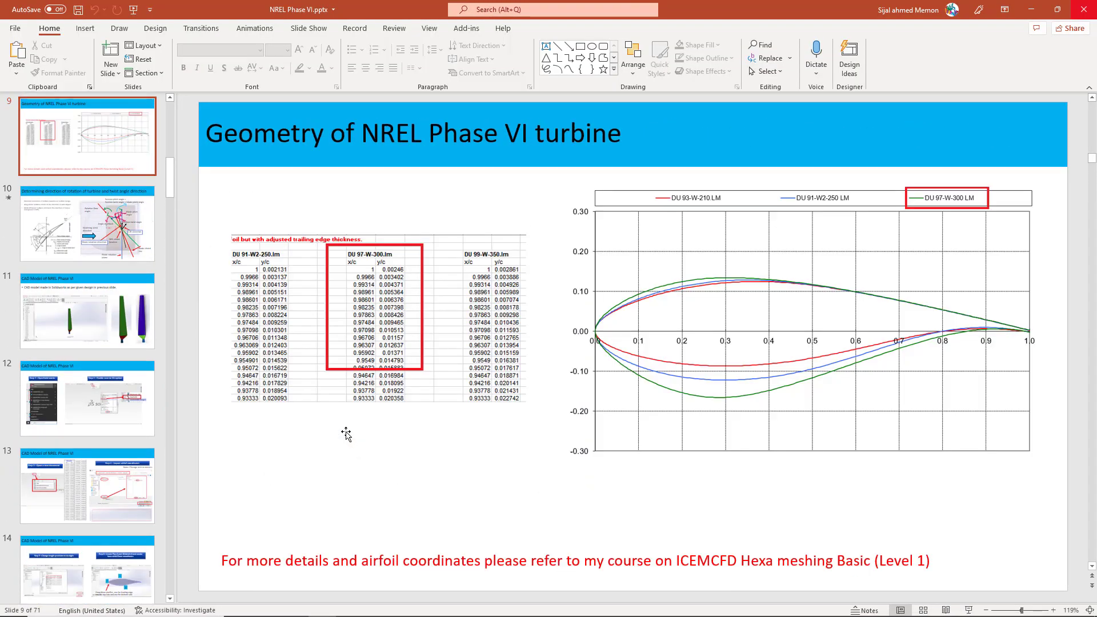
{"action": "scroll", "coordinate": [346, 434], "scroll_direction": "up", "scroll_amount": 1}
{"action": "scroll", "coordinate": [346, 435], "scroll_direction": "down", "scroll_amount": 1}
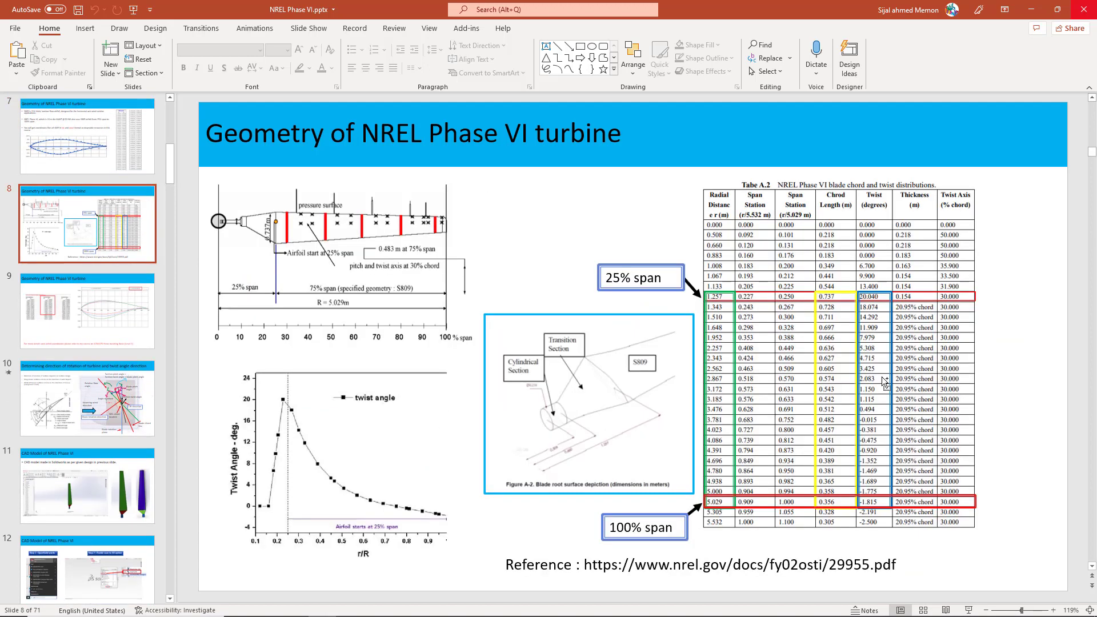
{"action": "scroll", "coordinate": [887, 381], "scroll_direction": "up", "scroll_amount": 3, "text": "ctrl"}
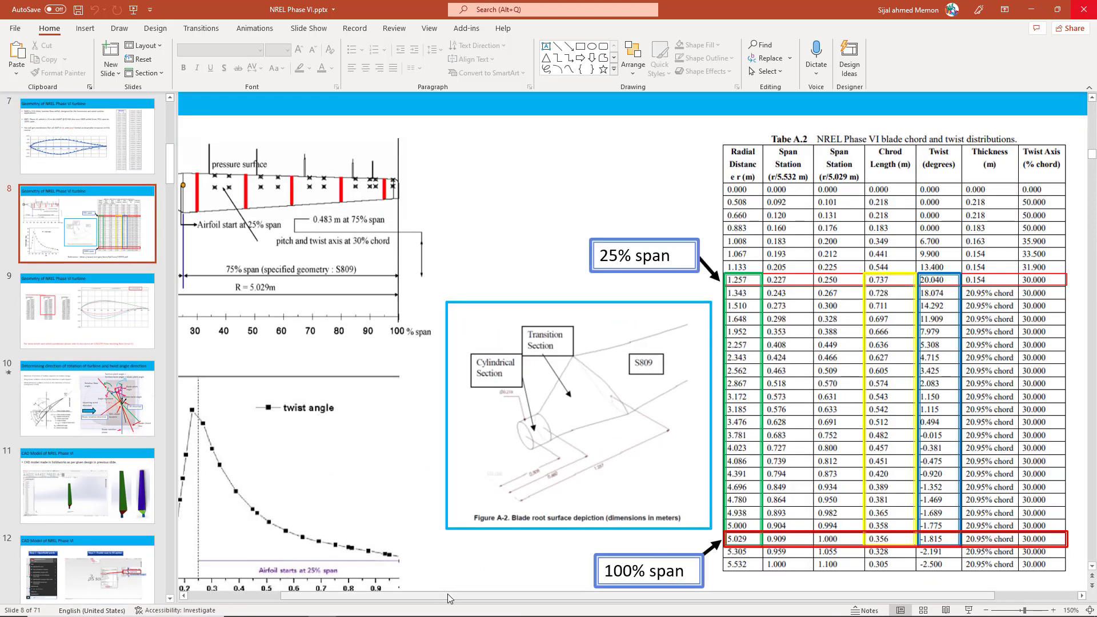
{"action": "left_click_drag", "start_coordinate": [572, 593], "coordinate": [579, 594]}
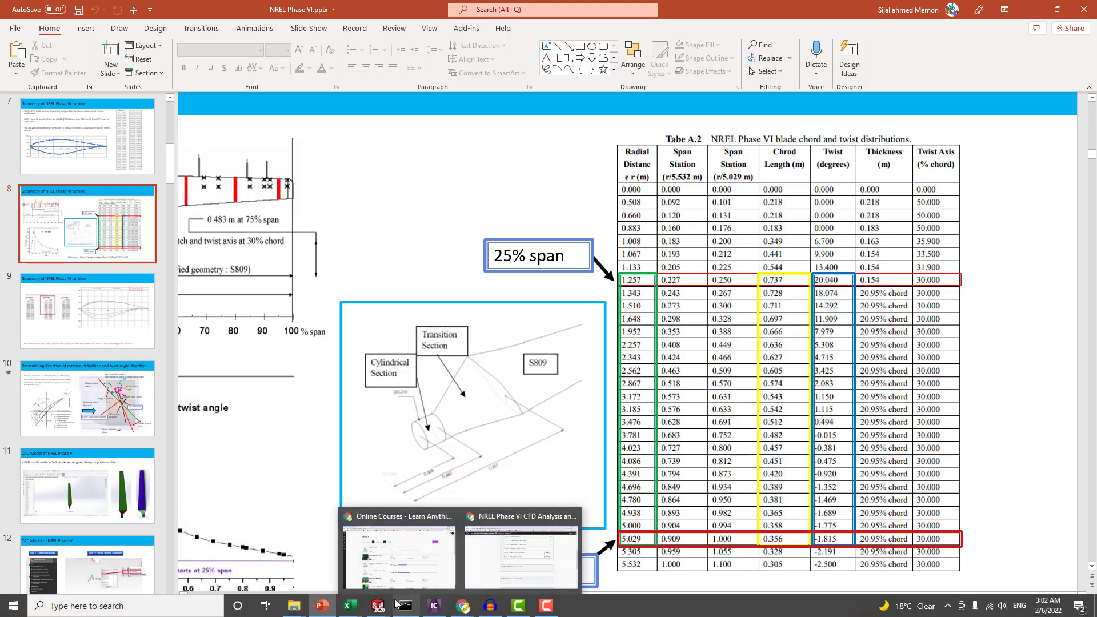
Step: Switch back to SOLIDWORKS and exit the airfoil's 3D sketch, keeping its changes
{"action": "mouse_move", "coordinate": [385, 608]}
{"action": "left_click", "coordinate": [410, 555]}
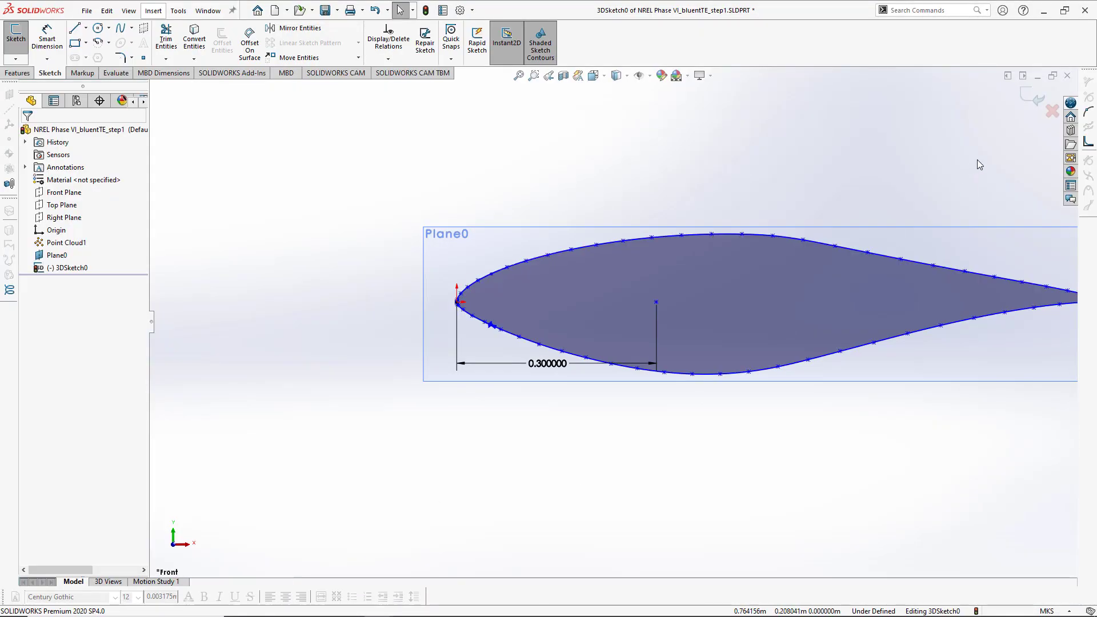
{"action": "left_click", "coordinate": [1037, 103]}
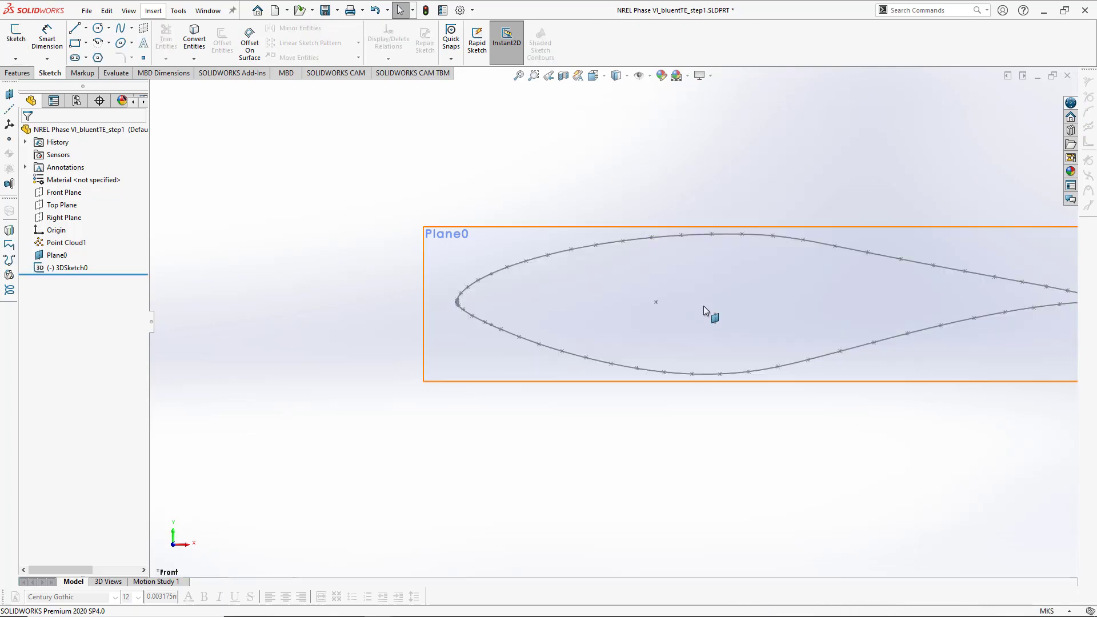
{"action": "middle_click_drag", "start_coordinate": [705, 210], "coordinate": [581, 210], "text": "ctrl"}
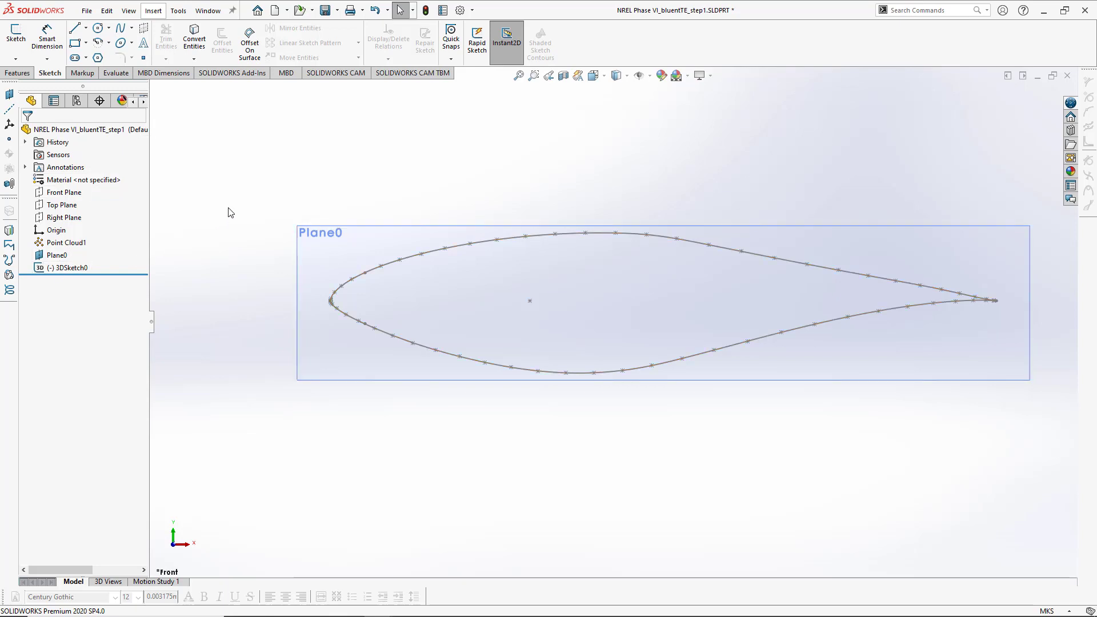
Step: Bring up the file-opening dialog to choose an existing NREL Phase VI part
{"action": "left_click", "coordinate": [85, 11]}
{"action": "left_click", "coordinate": [106, 44]}
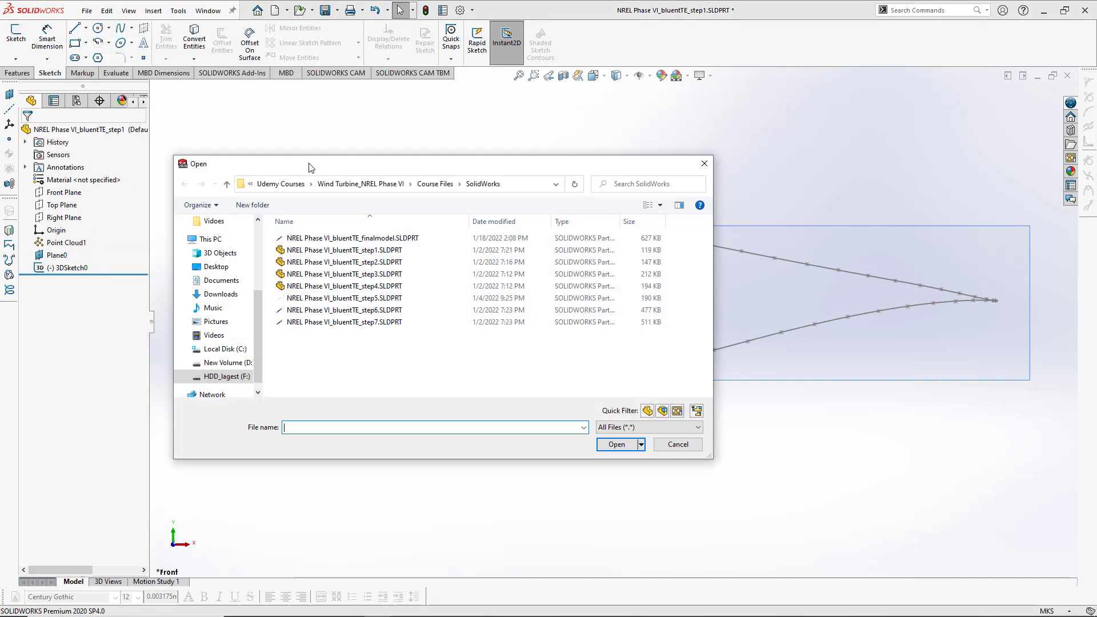